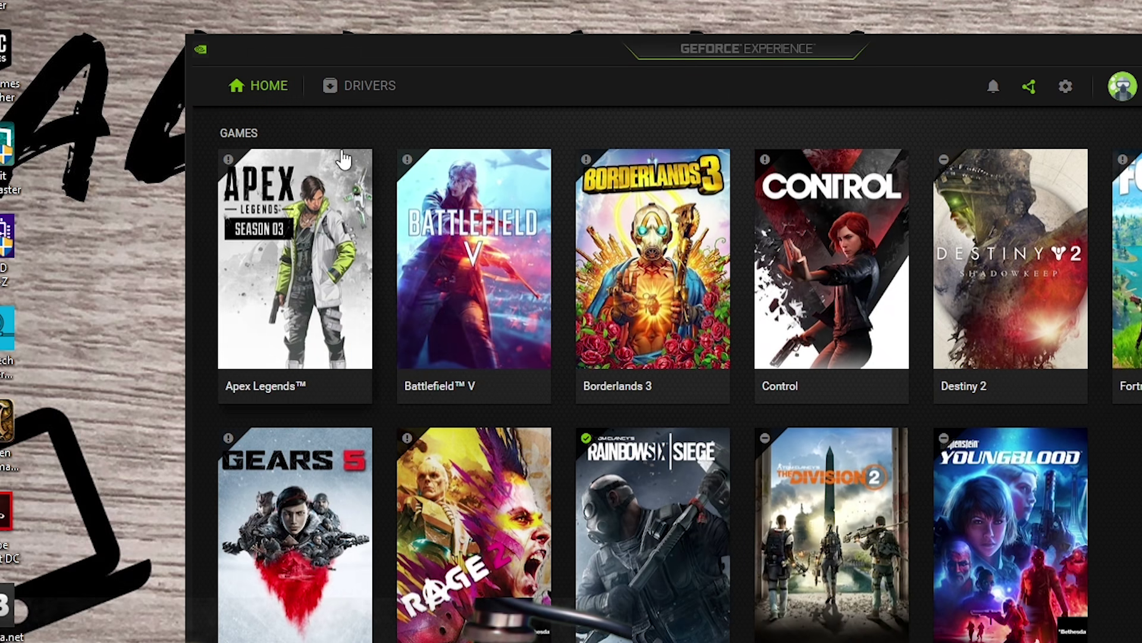
Step: Check on the GeForce Experience Drivers page that Game Ready Driver 440.97 is installed
{"action": "mouse_move", "coordinate": [292, 229]}
{"action": "left_click", "coordinate": [363, 88]}
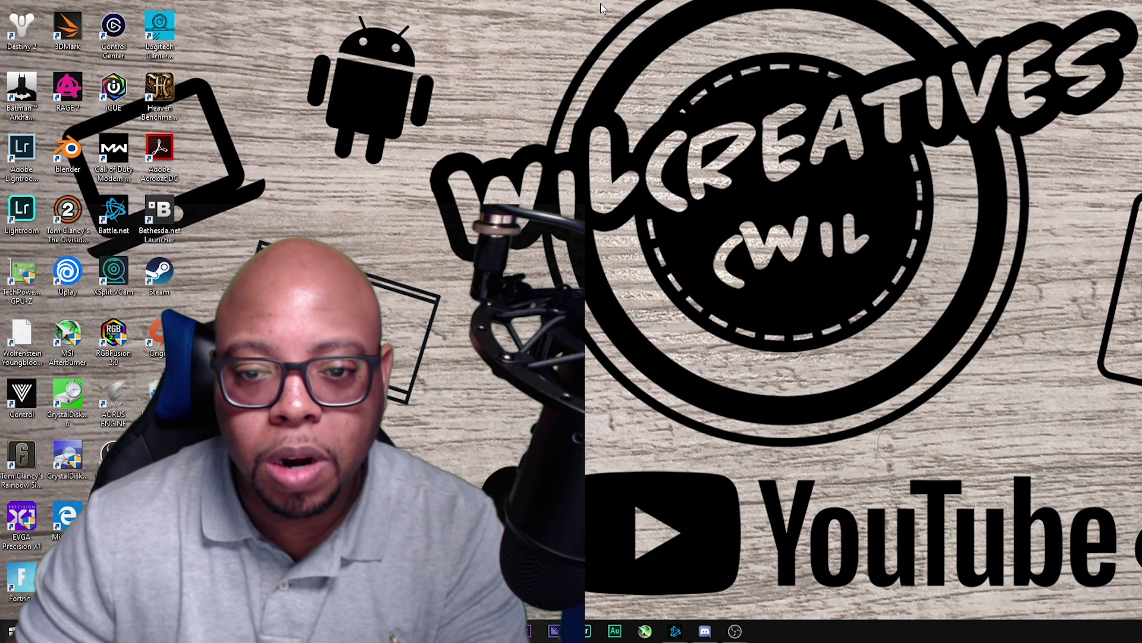
Step: Launch NVIDIA Control Panel from the desktop and apply 'Use the advanced 3D image settings'
{"action": "right_click", "coordinate": [601, 2]}
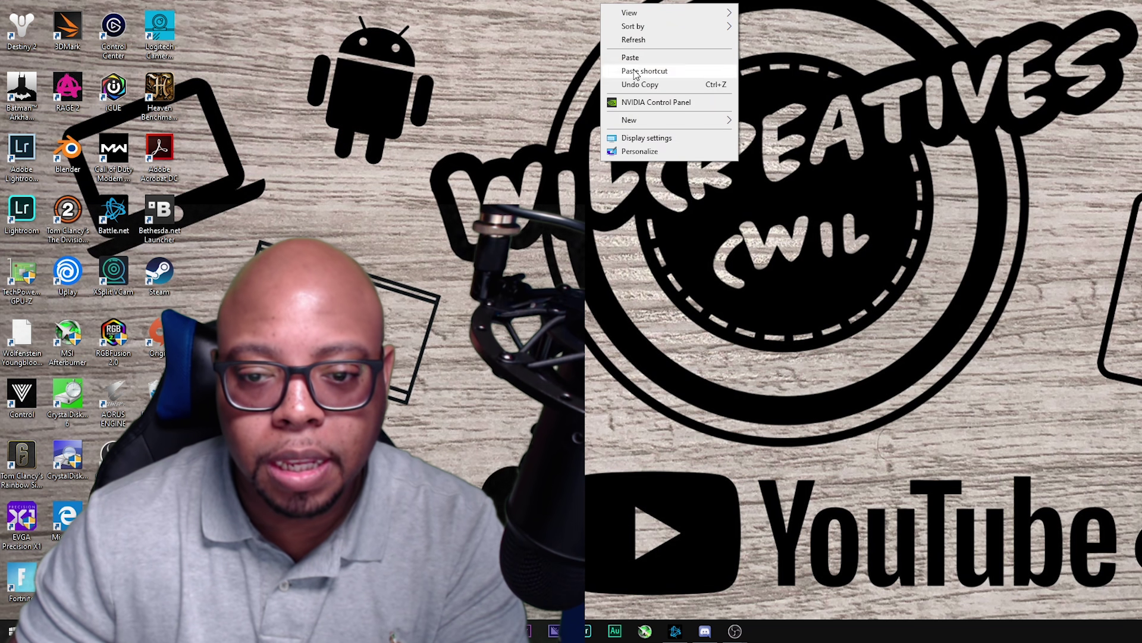
{"action": "left_click", "coordinate": [658, 103]}
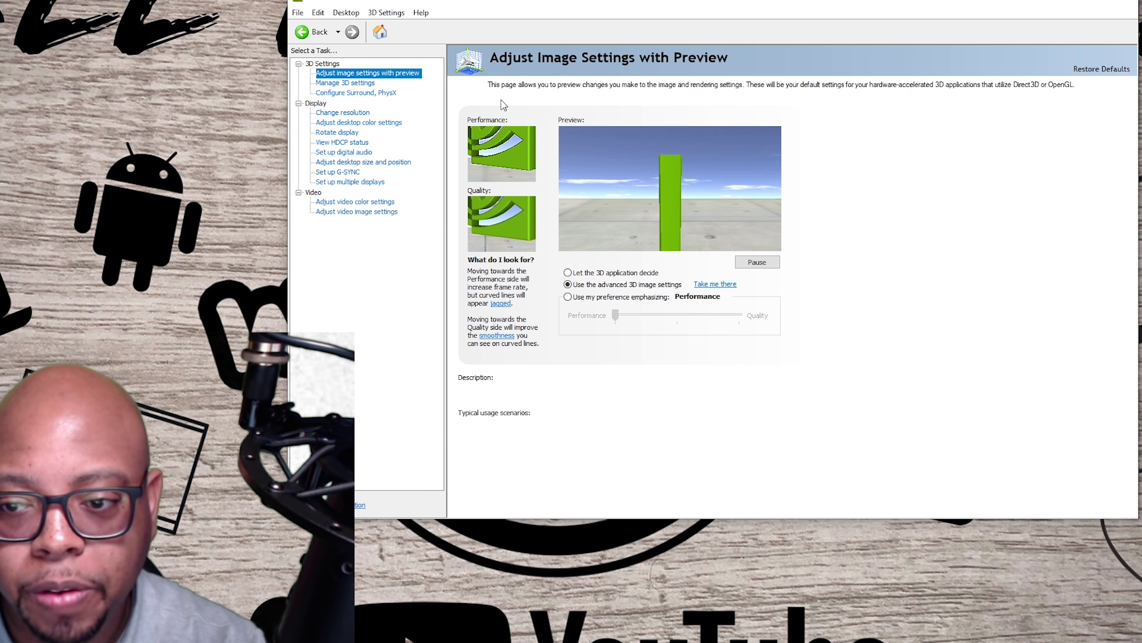
{"action": "mouse_move", "coordinate": [619, 313]}
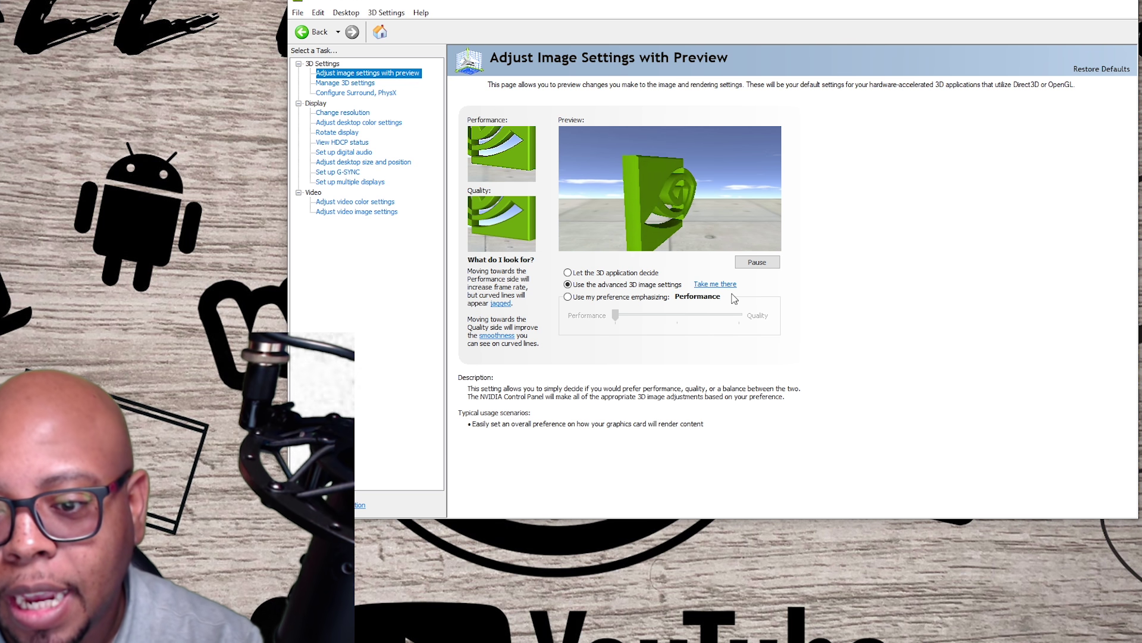
{"action": "left_click", "coordinate": [568, 298]}
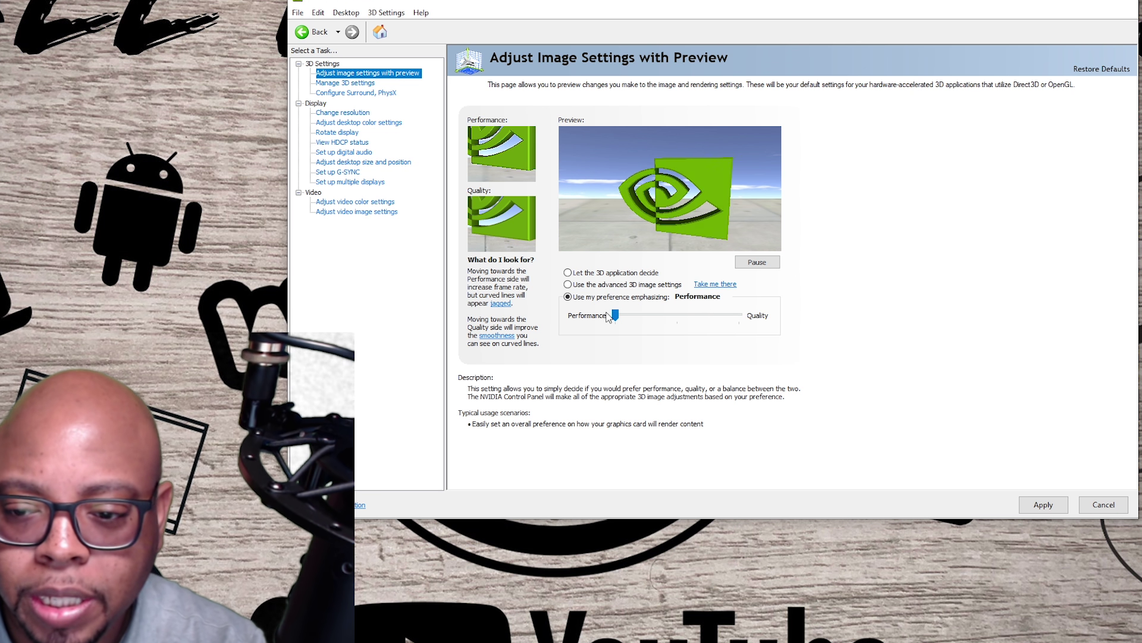
{"action": "left_click", "coordinate": [1044, 506]}
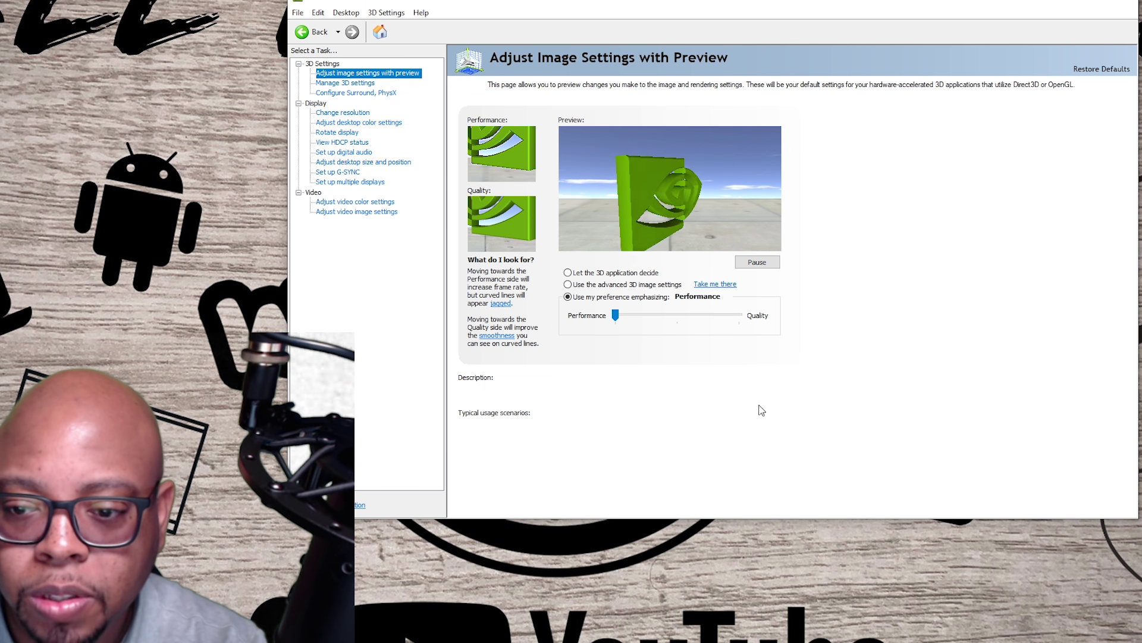
{"action": "left_click", "coordinate": [587, 286]}
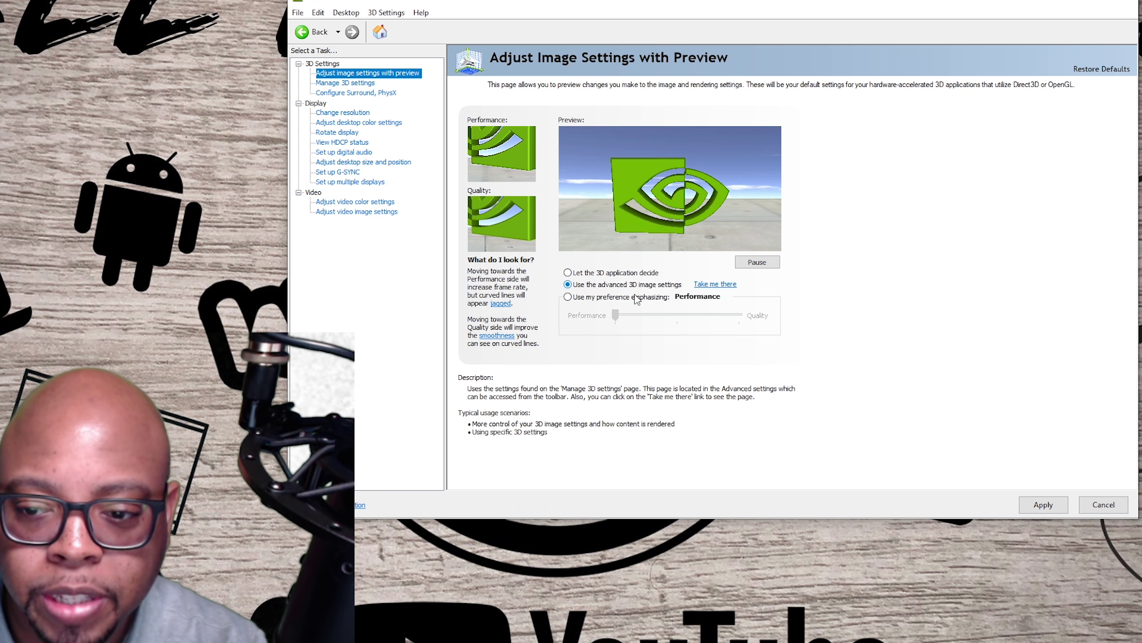
{"action": "left_click", "coordinate": [1043, 505]}
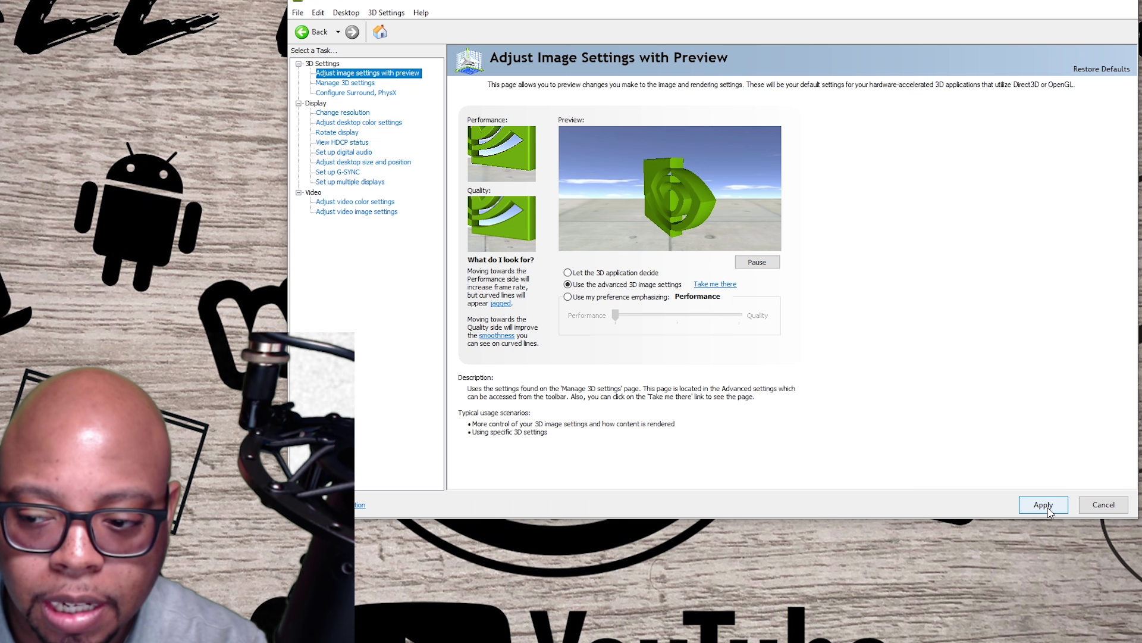
{"action": "left_click", "coordinate": [346, 84]}
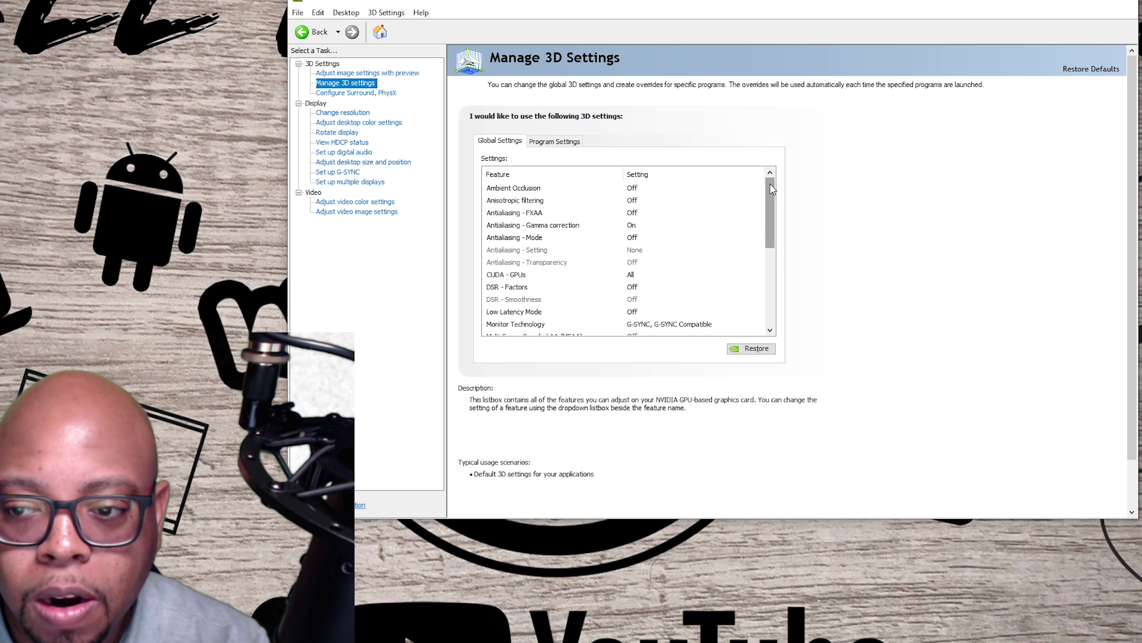
Step: Confirm CUDA - GPUs stays on All with GeForce RTX 2080 Ti ticked
{"action": "mouse_move", "coordinate": [773, 188]}
{"action": "left_mouse_down"}
{"action": "mouse_move", "coordinate": [779, 289]}
{"action": "mouse_move", "coordinate": [778, 178]}
{"action": "left_mouse_up"}
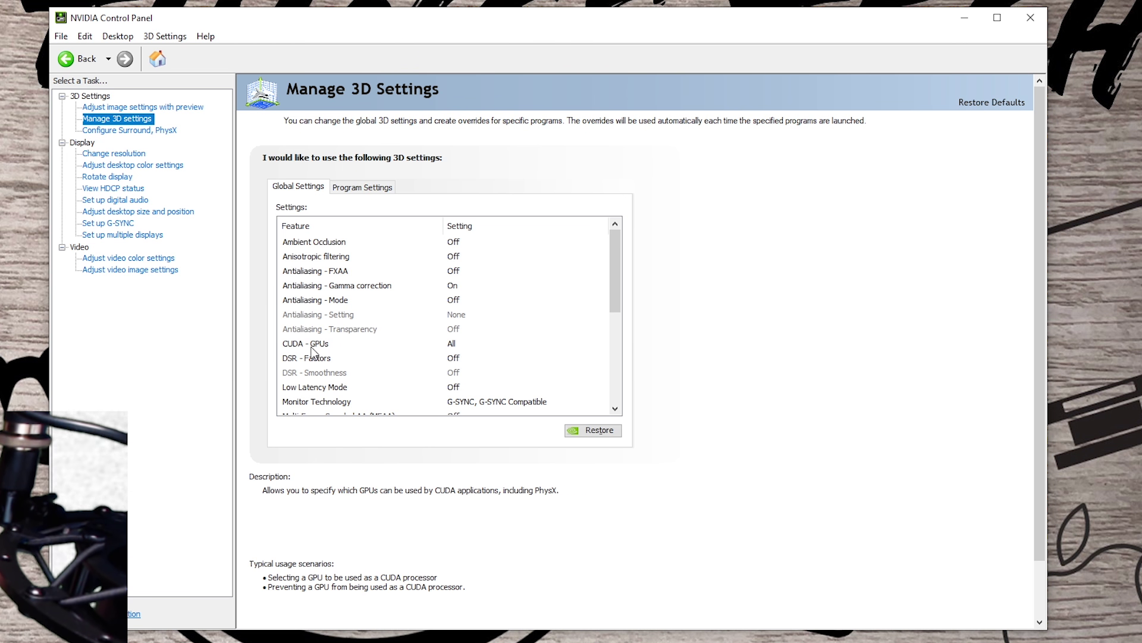
{"action": "left_click", "coordinate": [458, 344]}
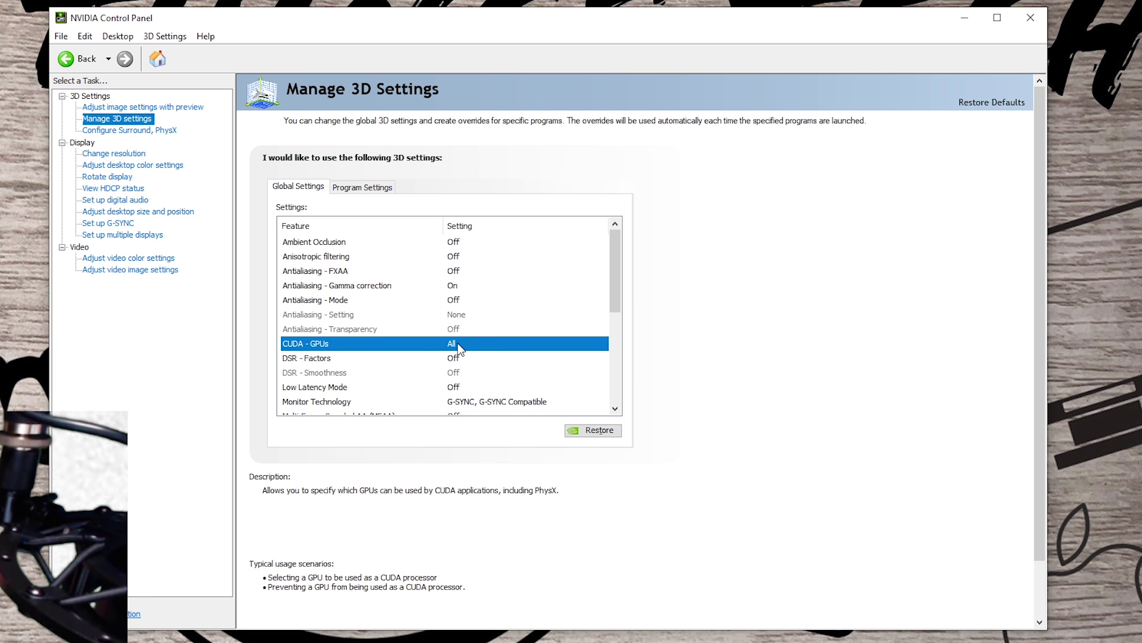
{"action": "left_click", "coordinate": [458, 343]}
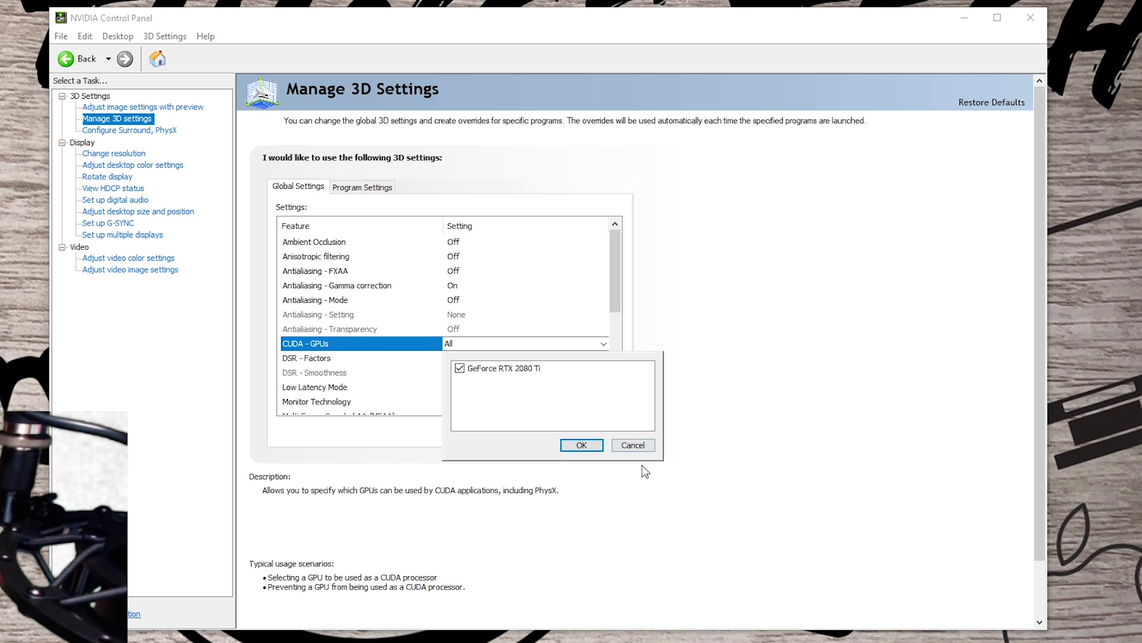
{"action": "key", "text": "Return"}
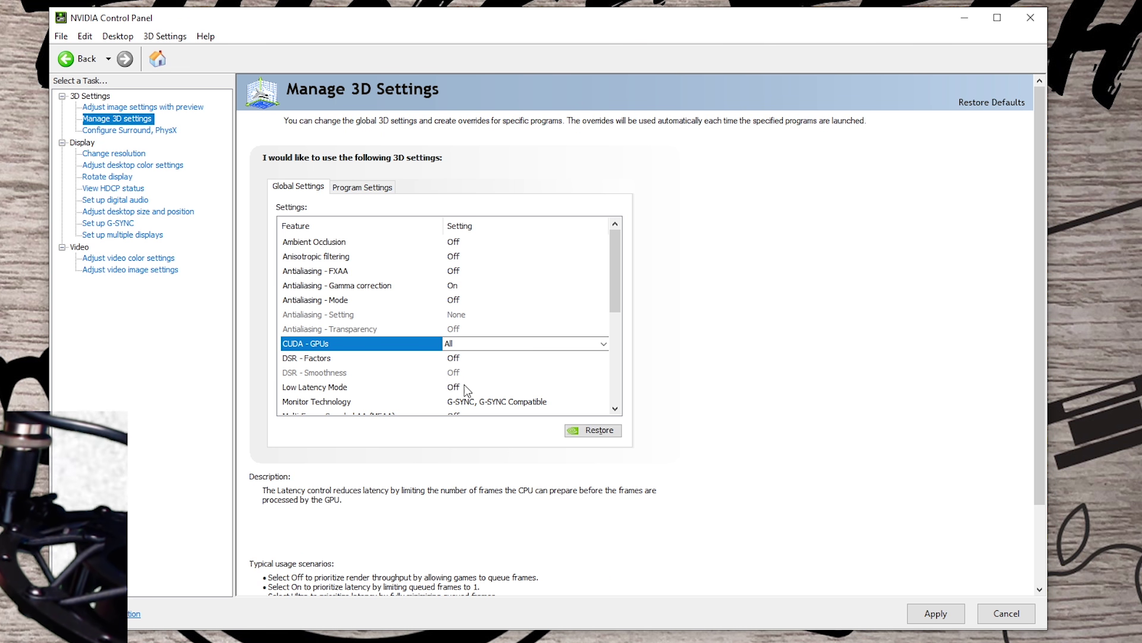
{"action": "left_click_drag", "start_coordinate": [620, 256], "coordinate": [611, 293]}
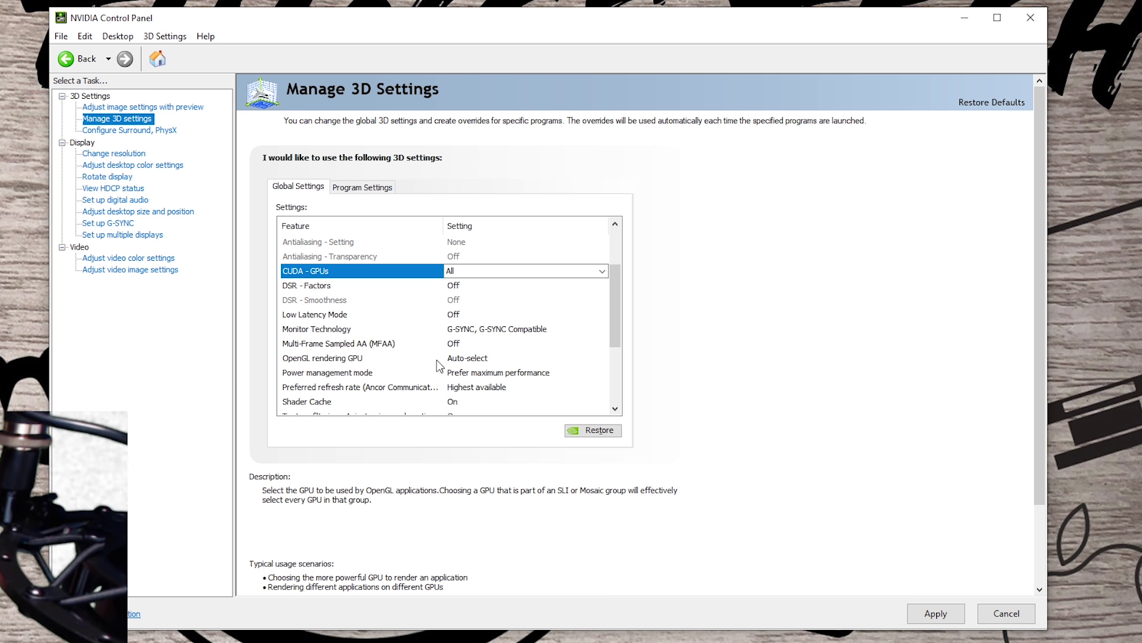
Step: Keep OpenGL rendering GPU on Auto-select and Power management mode at Prefer maximum performance
{"action": "left_click", "coordinate": [481, 360]}
{"action": "left_click", "coordinate": [480, 359]}
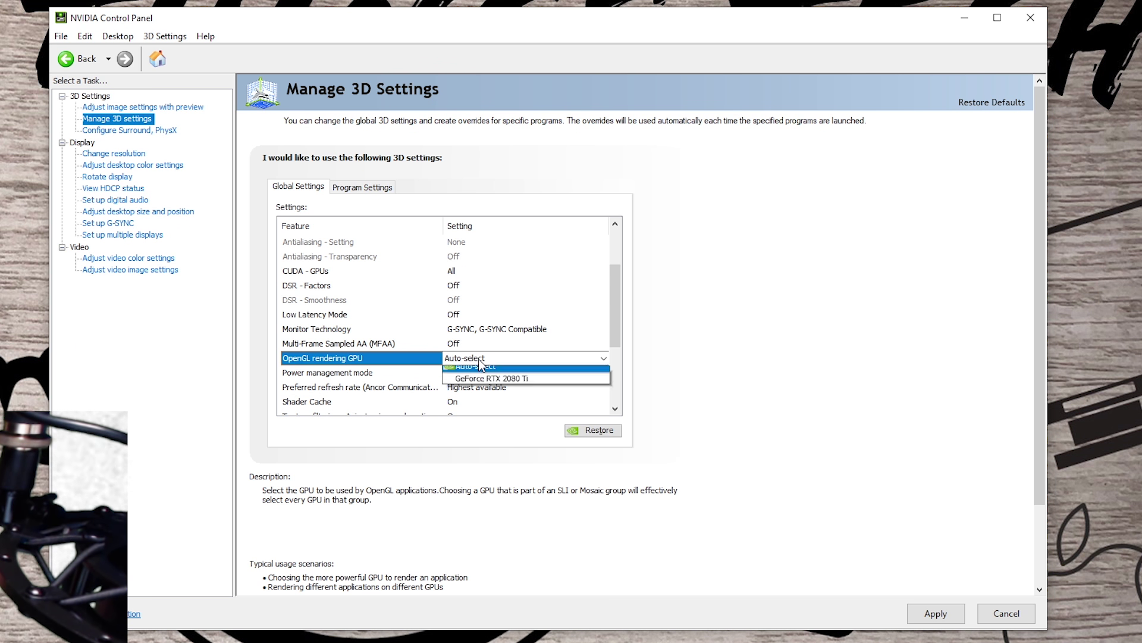
{"action": "left_click", "coordinate": [480, 360]}
{"action": "left_click", "coordinate": [480, 360]}
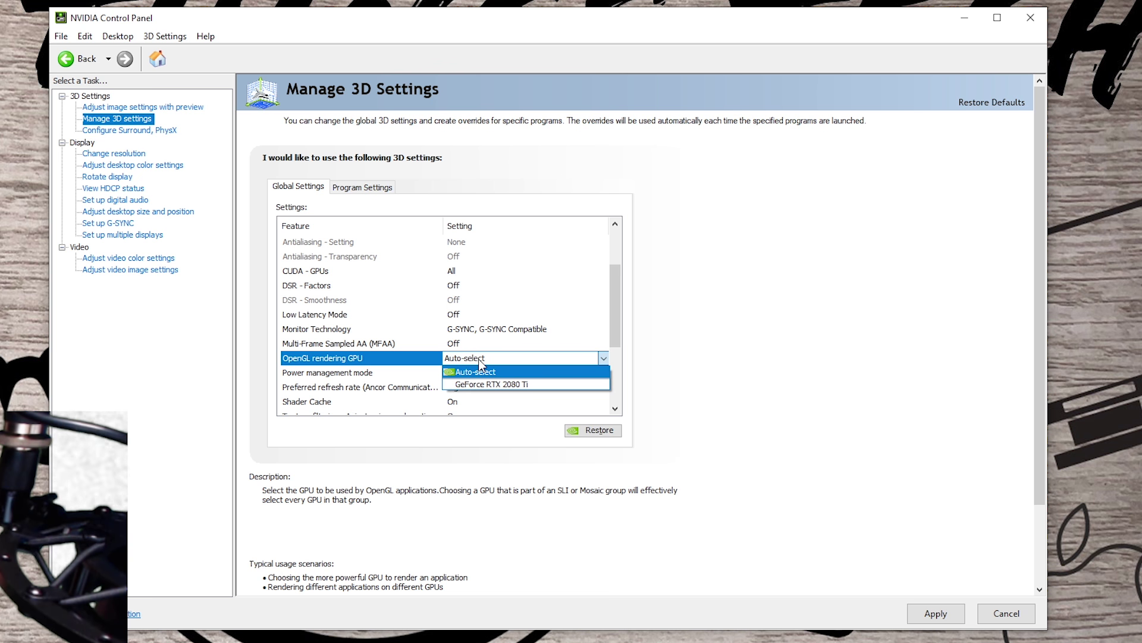
{"action": "left_click", "coordinate": [480, 360]}
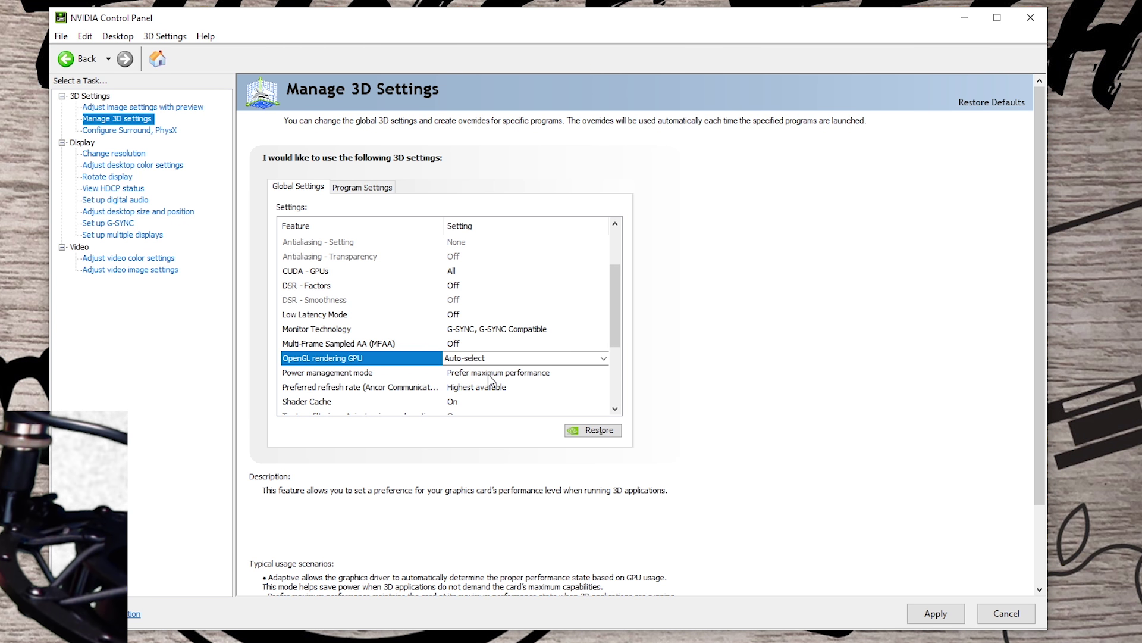
{"action": "left_click", "coordinate": [488, 373]}
{"action": "left_click", "coordinate": [513, 375]}
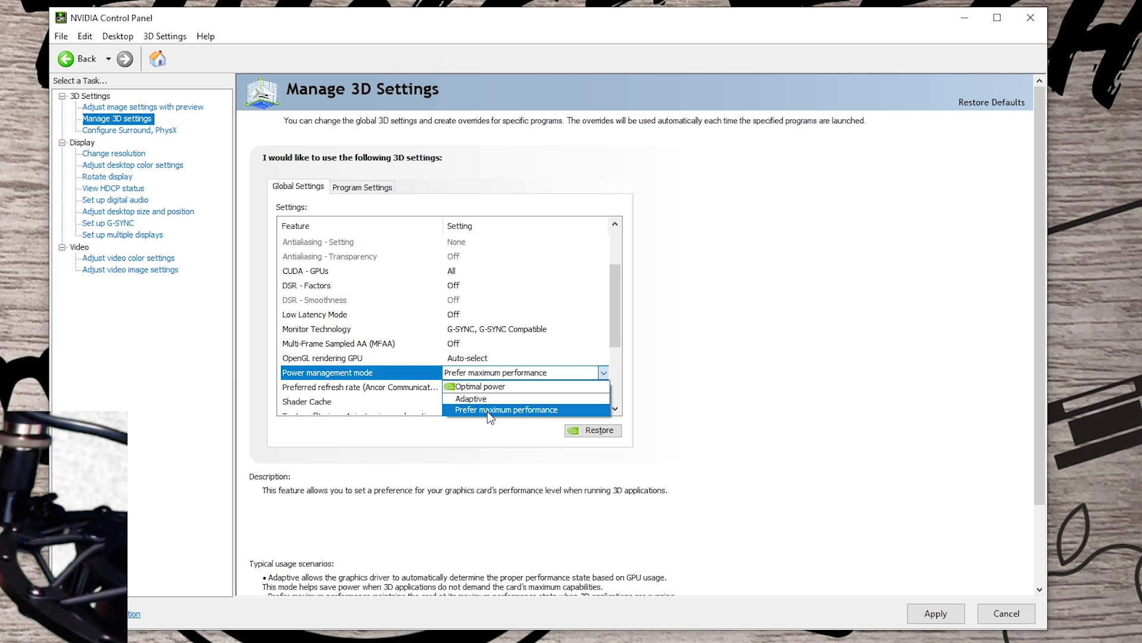
{"action": "left_click", "coordinate": [487, 412]}
{"action": "left_click_drag", "start_coordinate": [612, 312], "coordinate": [619, 362]}
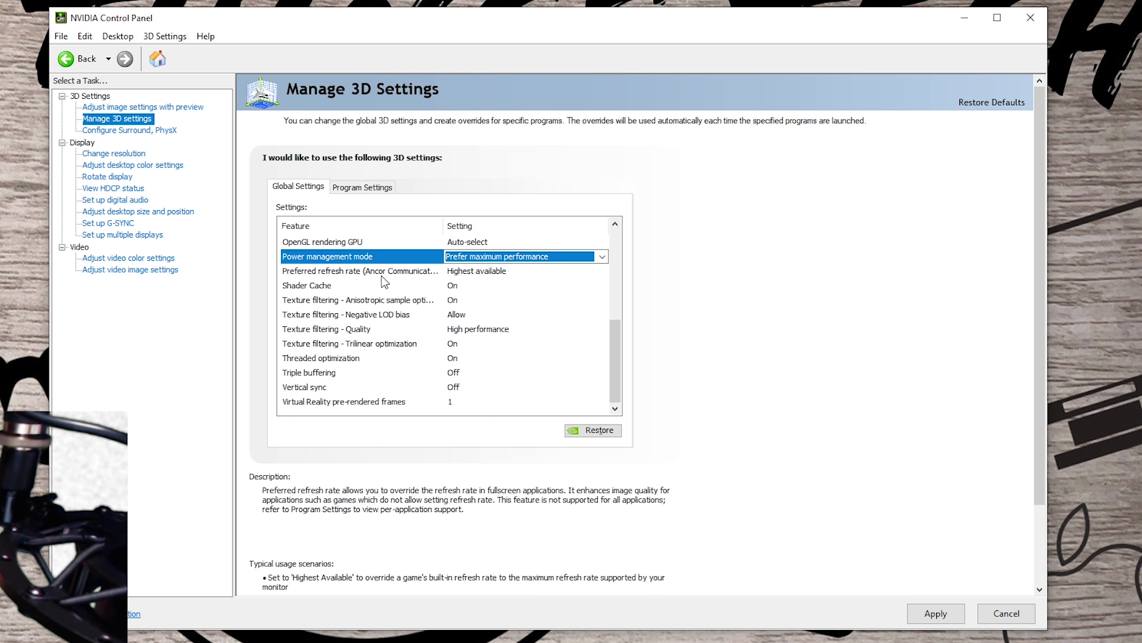
Step: Set Preferred refresh rate to Highest available
{"action": "left_click", "coordinate": [496, 273]}
{"action": "left_click", "coordinate": [497, 272]}
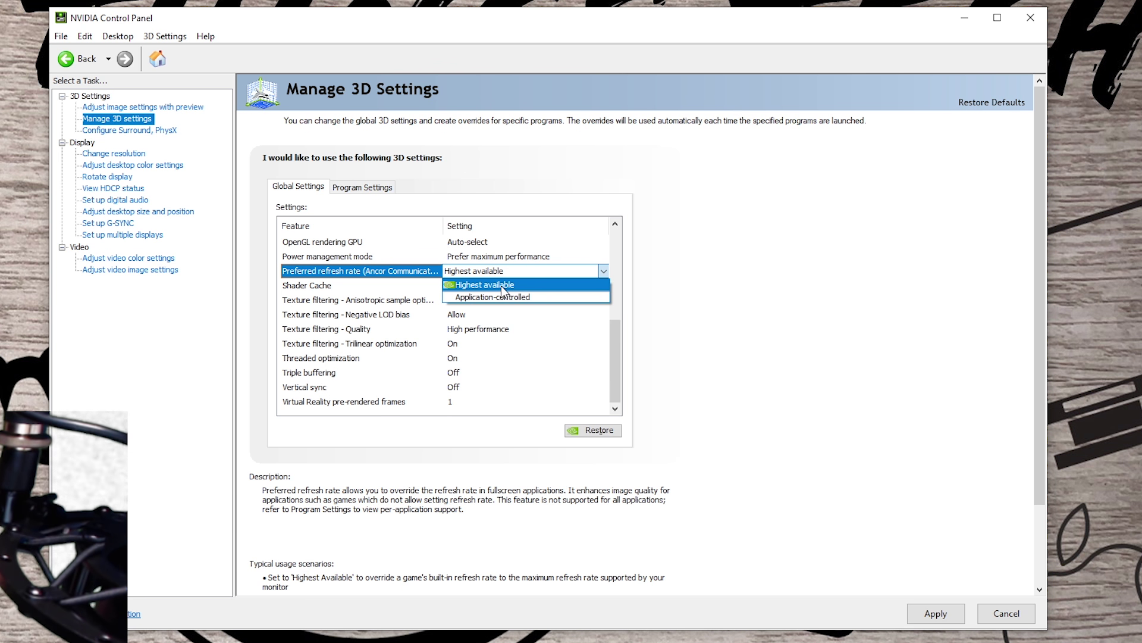
{"action": "left_click", "coordinate": [501, 284]}
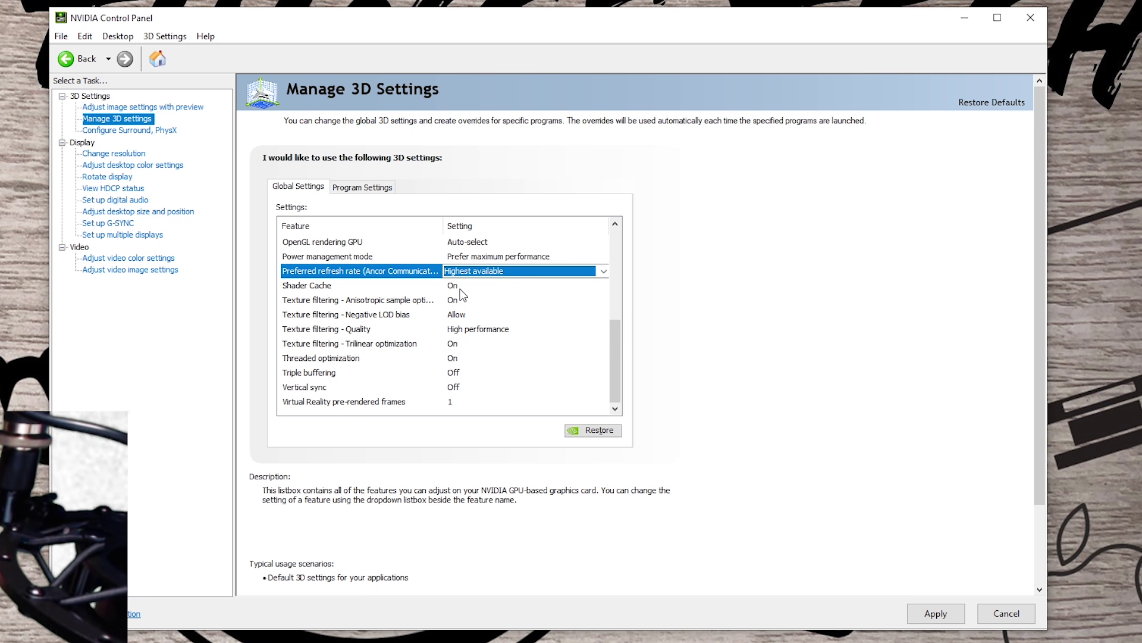
Step: Set Texture filtering - Quality to High performance, keep Threaded optimization On, and apply
{"action": "mouse_move", "coordinate": [459, 296]}
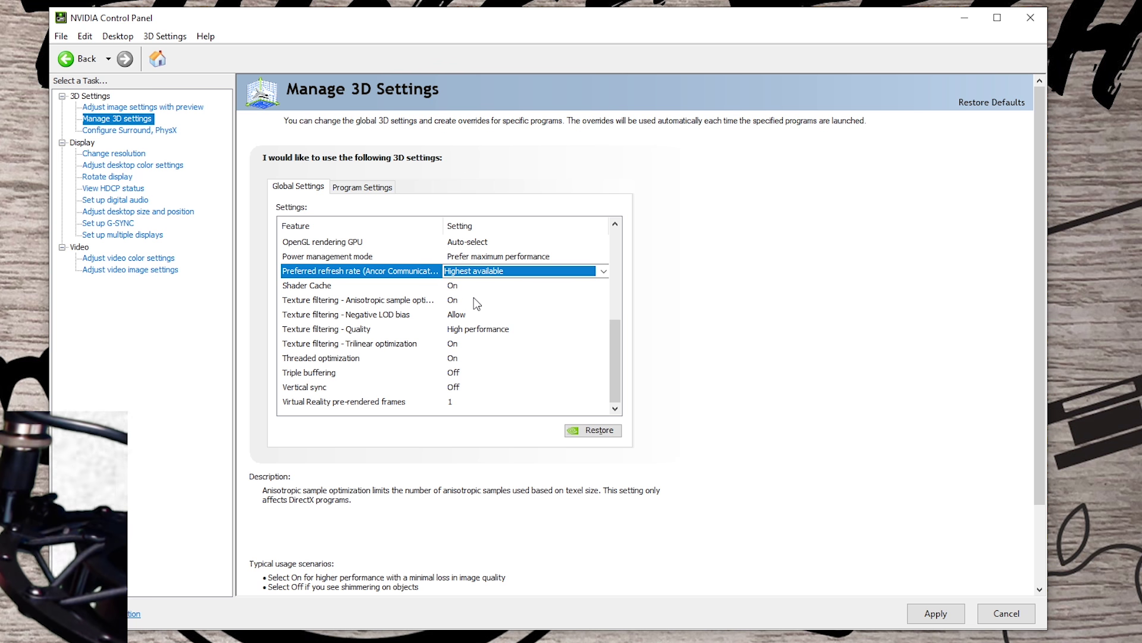
{"action": "mouse_move", "coordinate": [355, 309]}
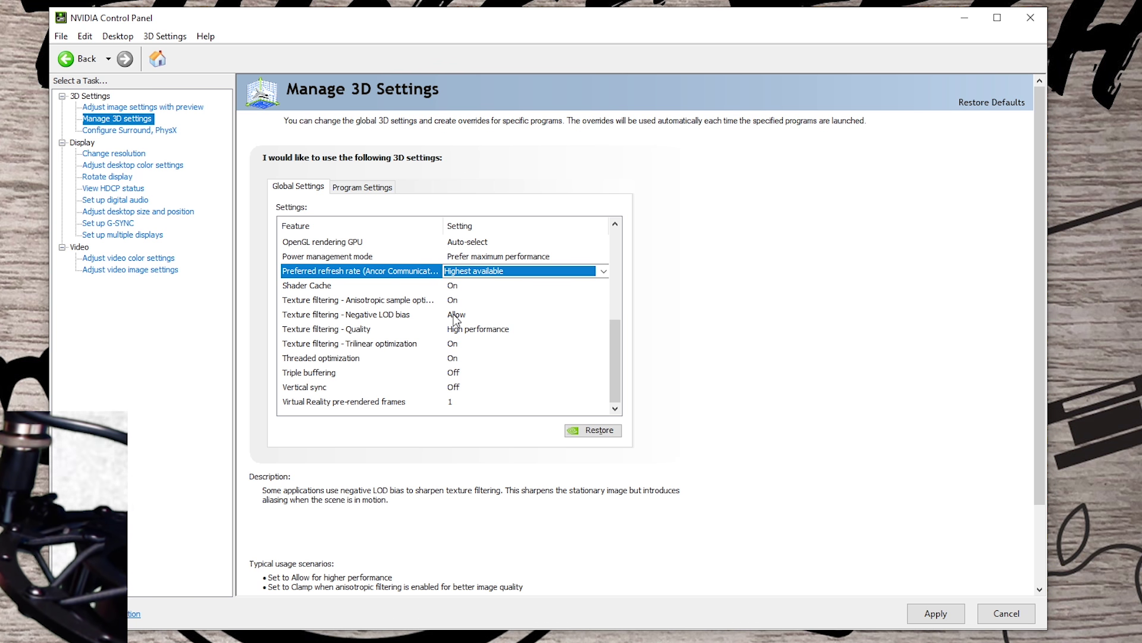
{"action": "mouse_move", "coordinate": [307, 347]}
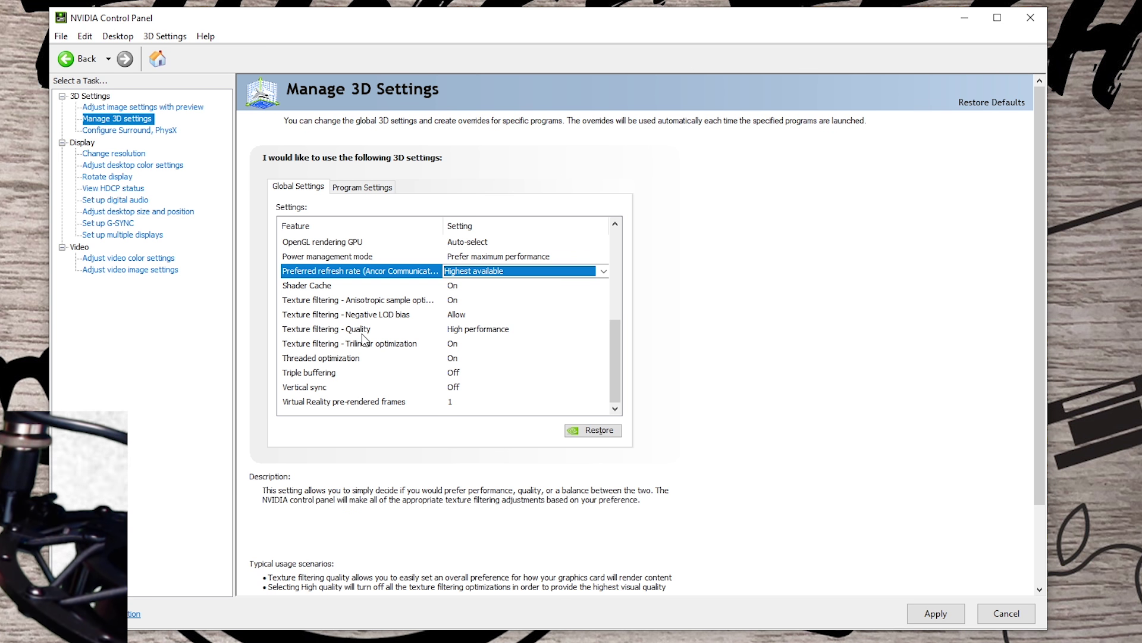
{"action": "left_click", "coordinate": [495, 330]}
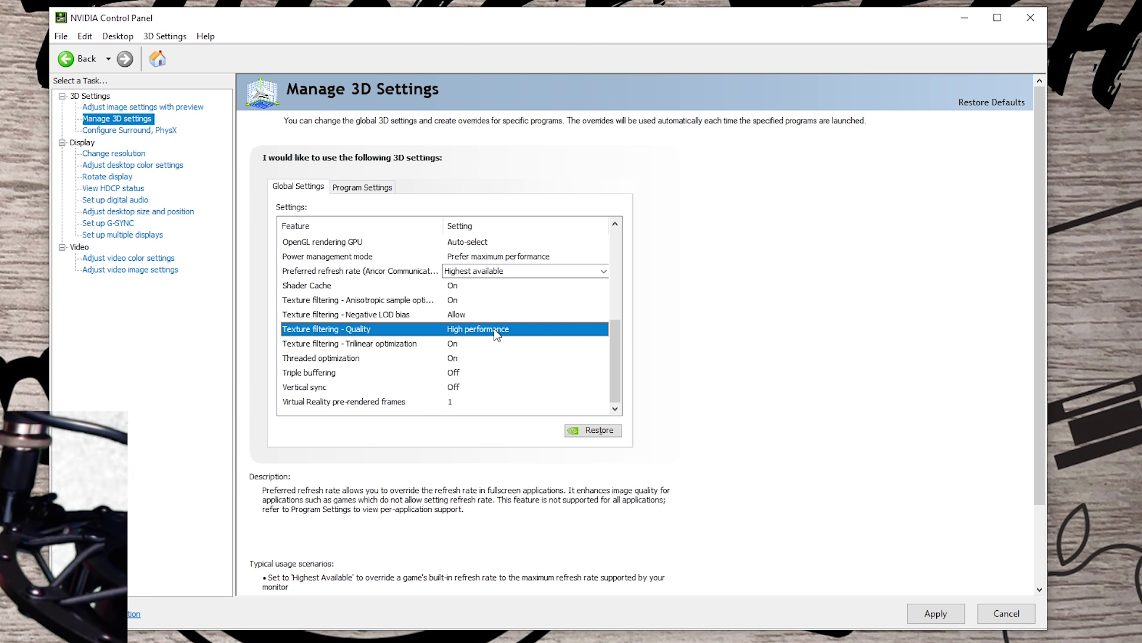
{"action": "left_click", "coordinate": [495, 330]}
{"action": "left_click", "coordinate": [494, 330]}
{"action": "mouse_move", "coordinate": [567, 338]}
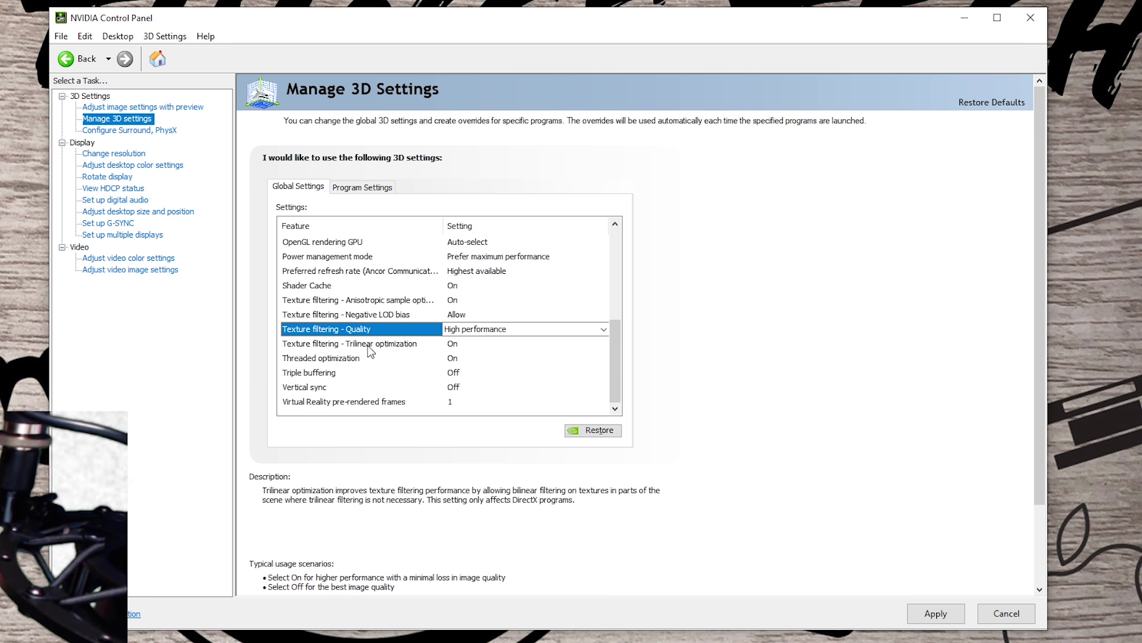
{"action": "mouse_move", "coordinate": [427, 352]}
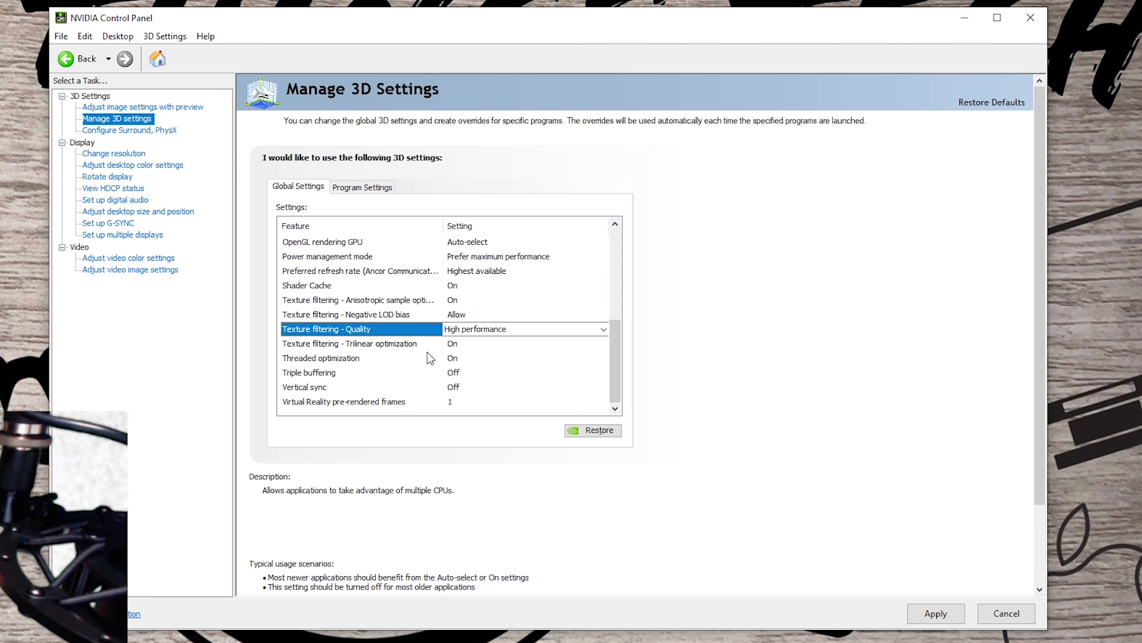
{"action": "left_click", "coordinate": [463, 358]}
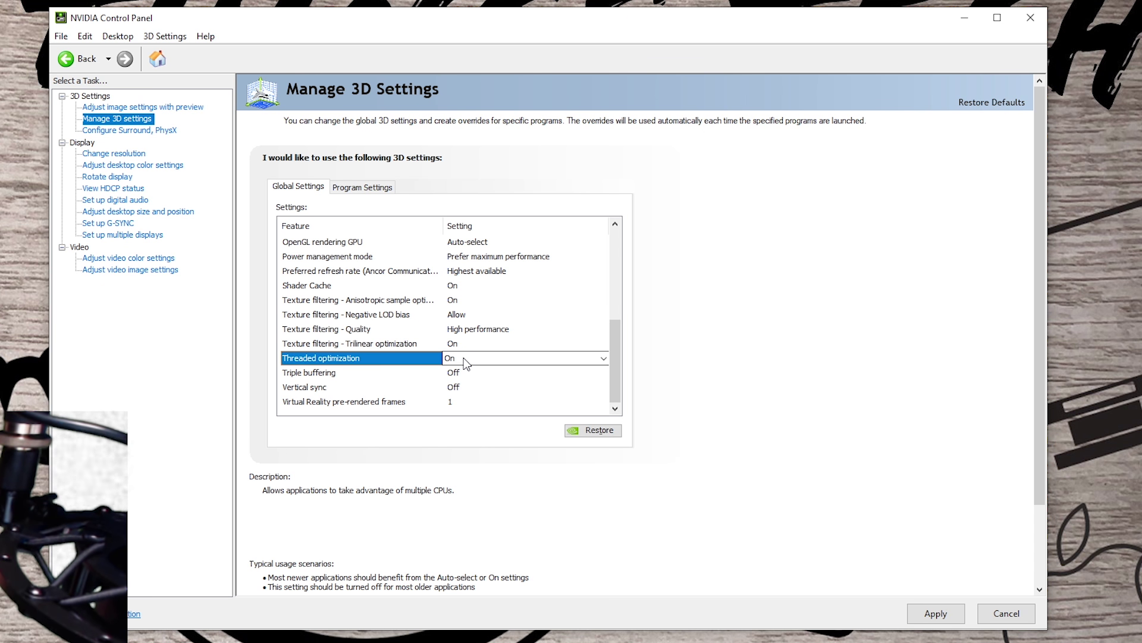
{"action": "mouse_move", "coordinate": [331, 375]}
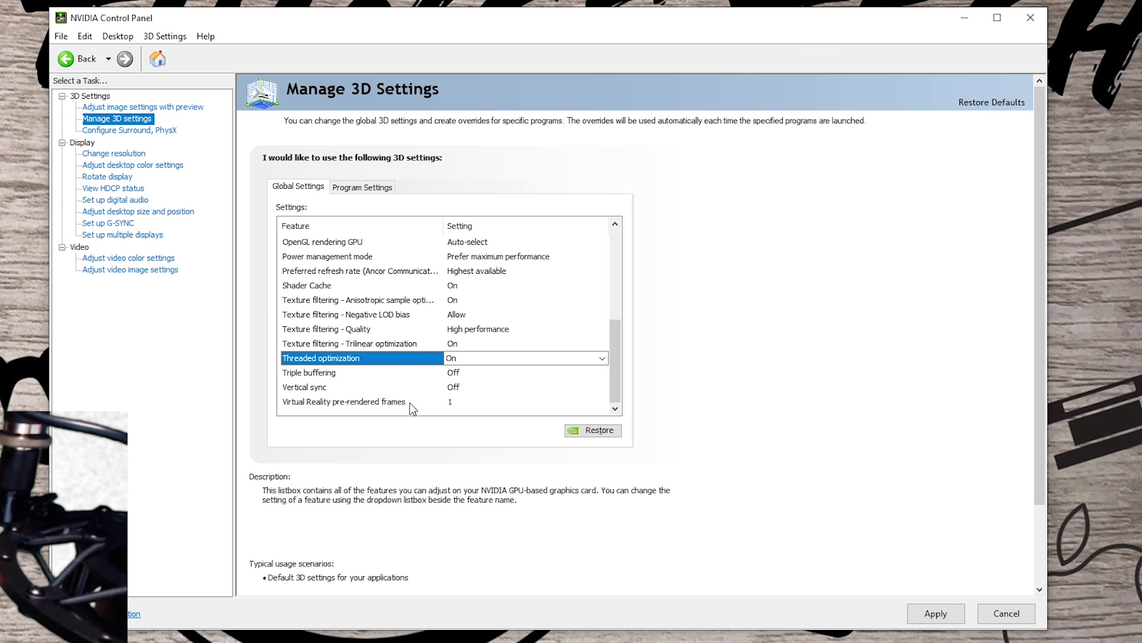
{"action": "mouse_move", "coordinate": [497, 407]}
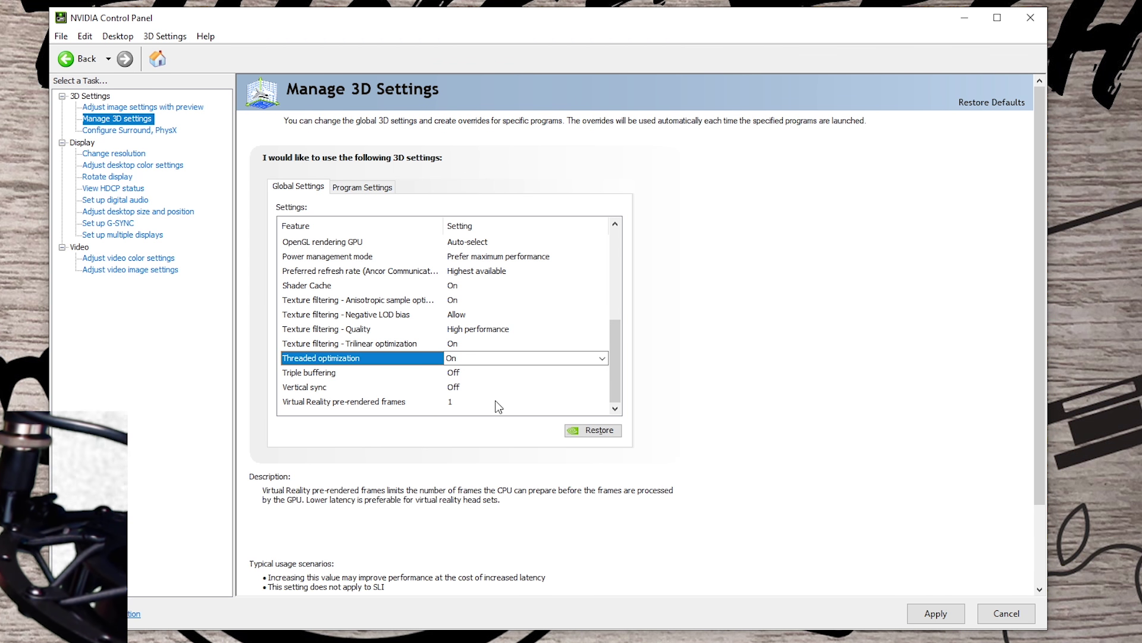
{"action": "left_click", "coordinate": [936, 614]}
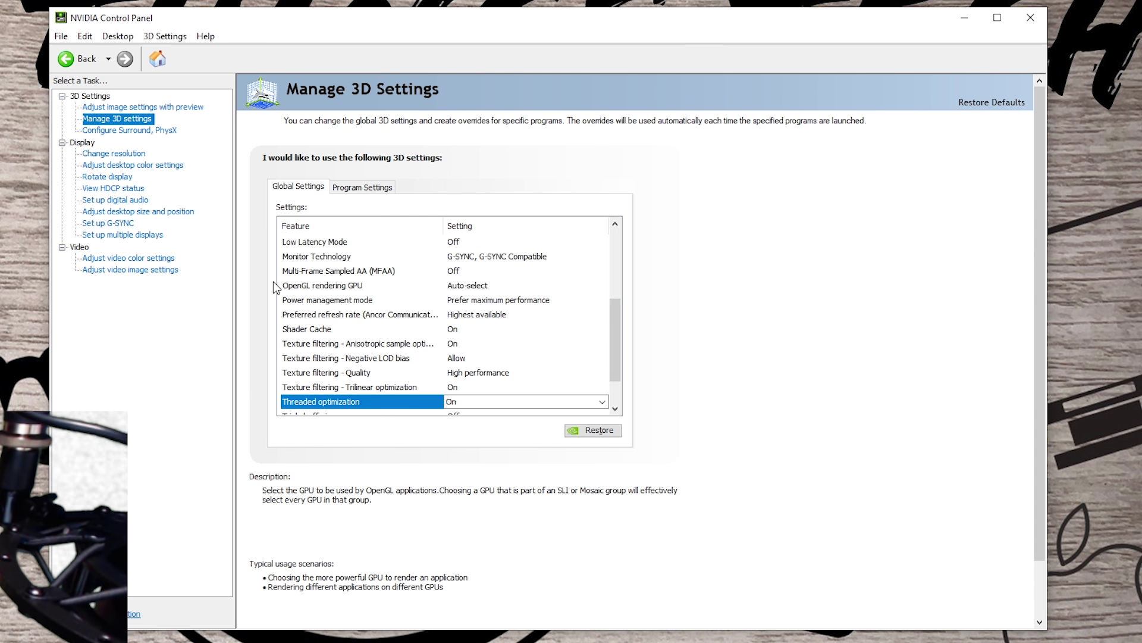
Step: On Change resolution, keep the G-SYNC monitor at 165Hz and the second monitor at 144Hz
{"action": "left_click", "coordinate": [114, 153]}
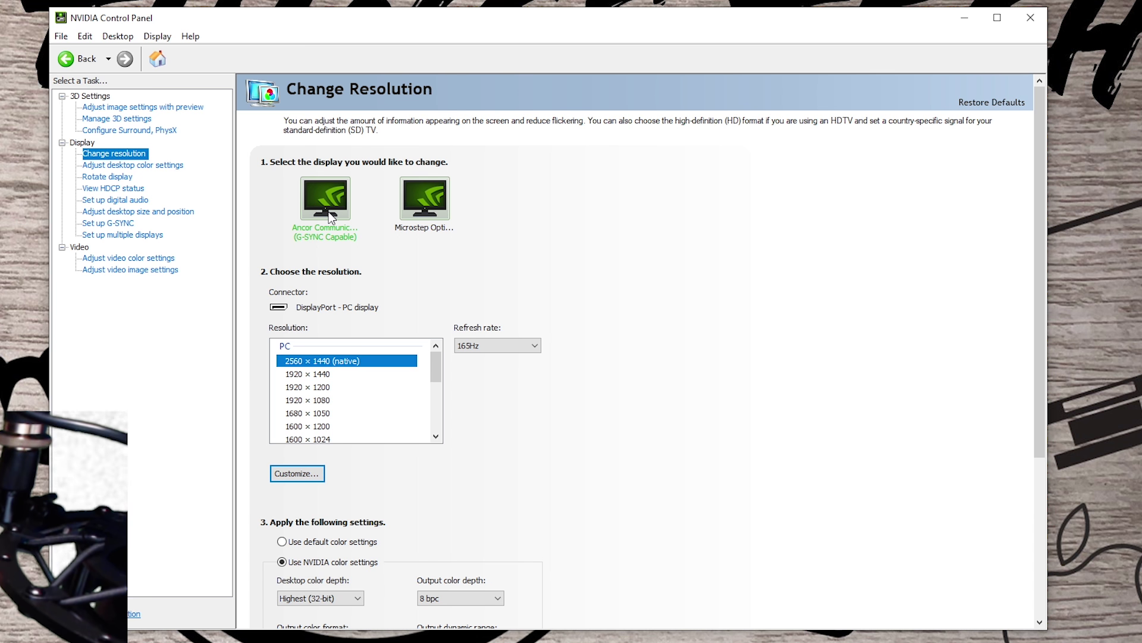
{"action": "left_click", "coordinate": [433, 195]}
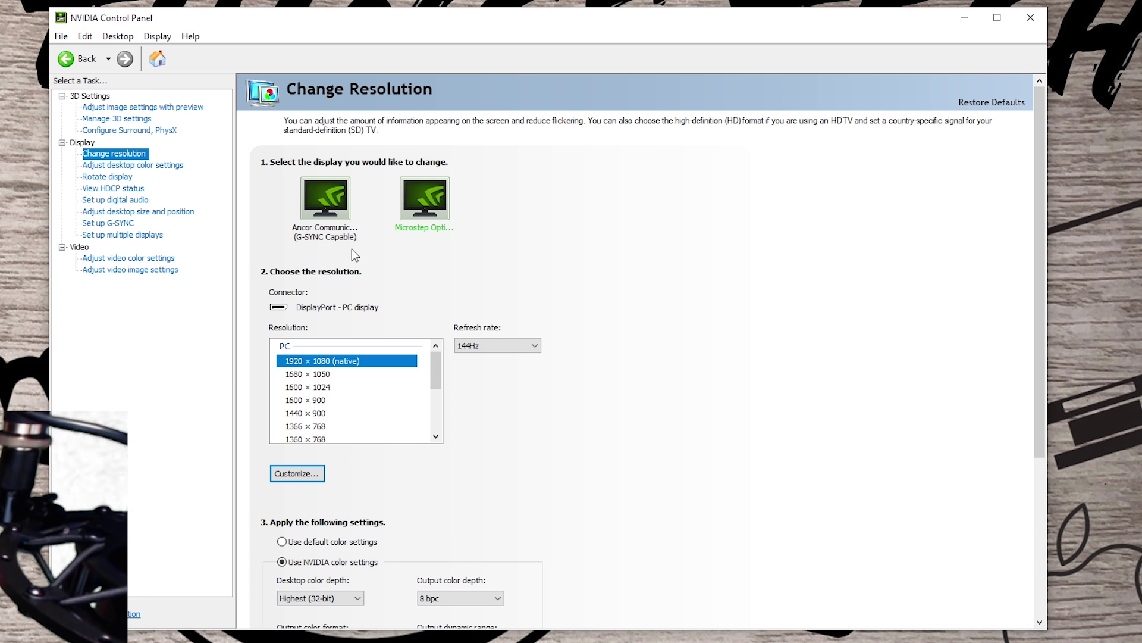
{"action": "left_click", "coordinate": [344, 205]}
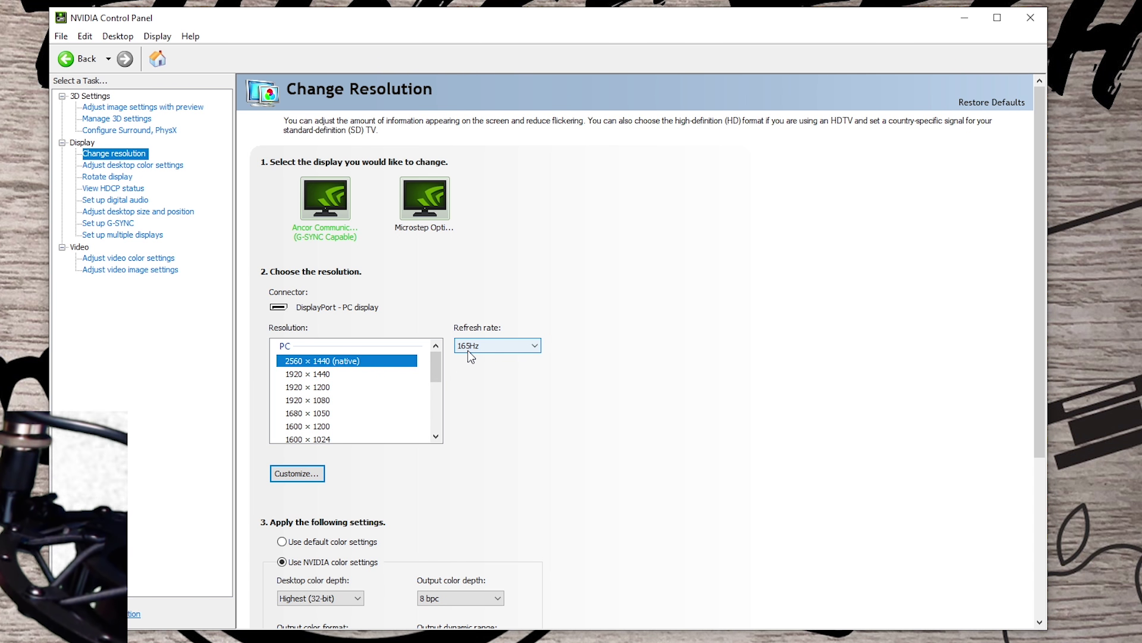
{"action": "left_click", "coordinate": [494, 342]}
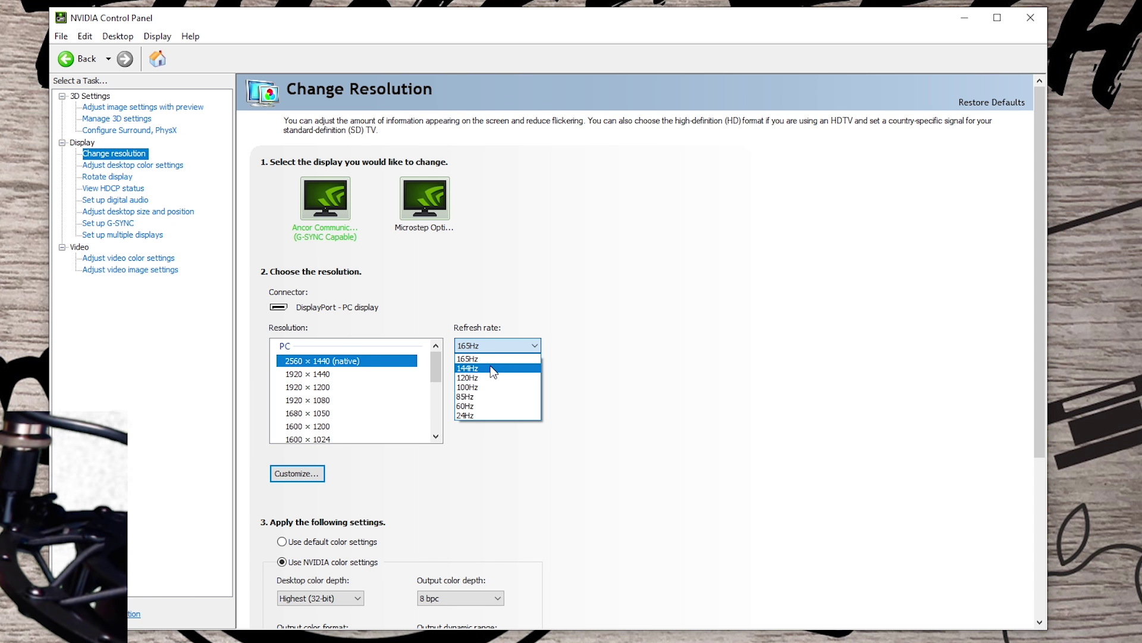
{"action": "left_click", "coordinate": [356, 229]}
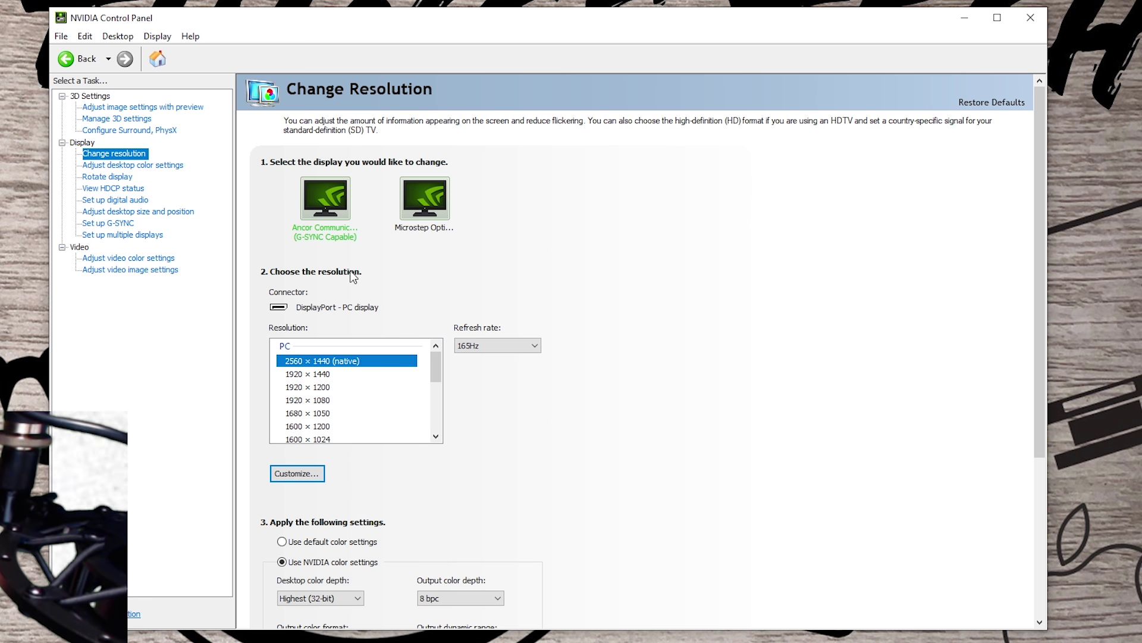
{"action": "left_click", "coordinate": [426, 191]}
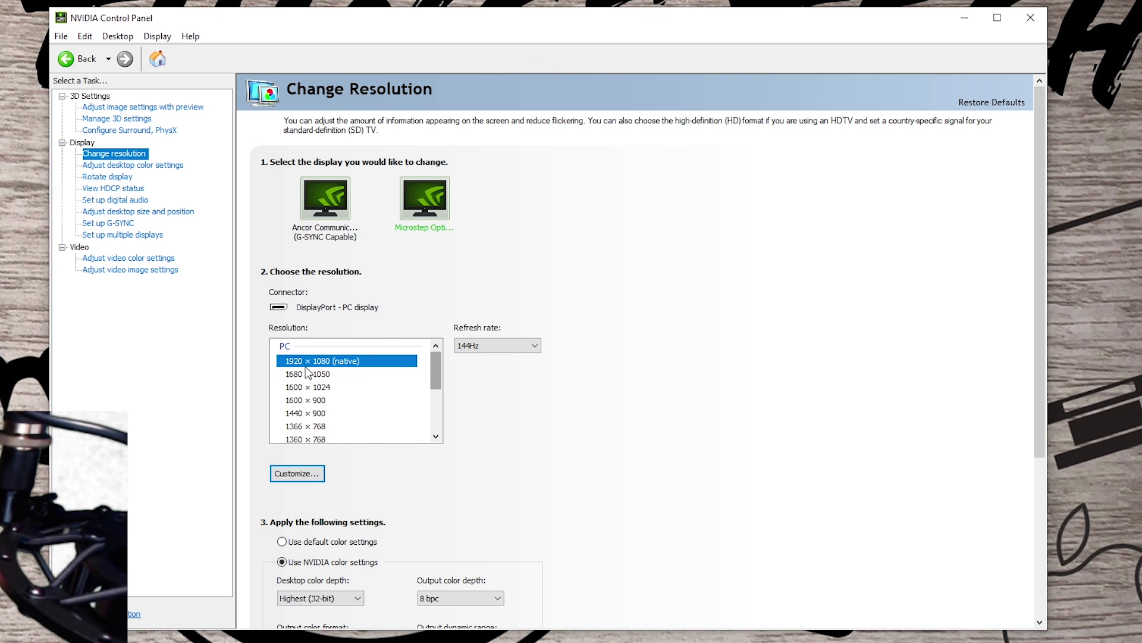
{"action": "left_click", "coordinate": [483, 346]}
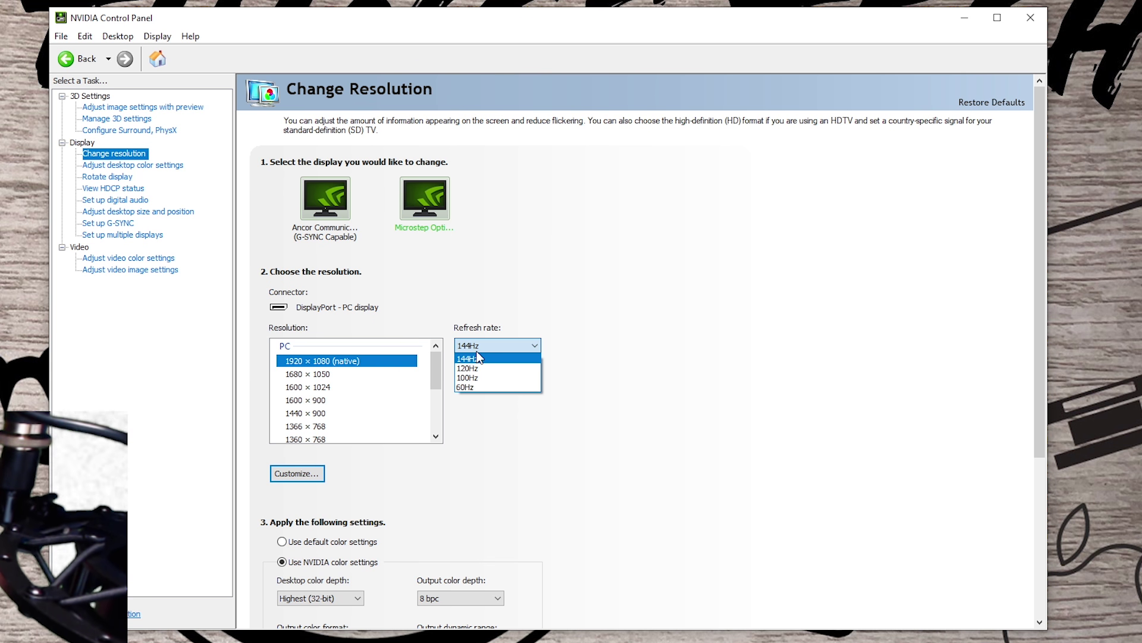
{"action": "left_click", "coordinate": [481, 359]}
Step: Keep output color depth at 8 bpc with NVIDIA color settings, then apply the changes
{"action": "left_click", "coordinate": [326, 208]}
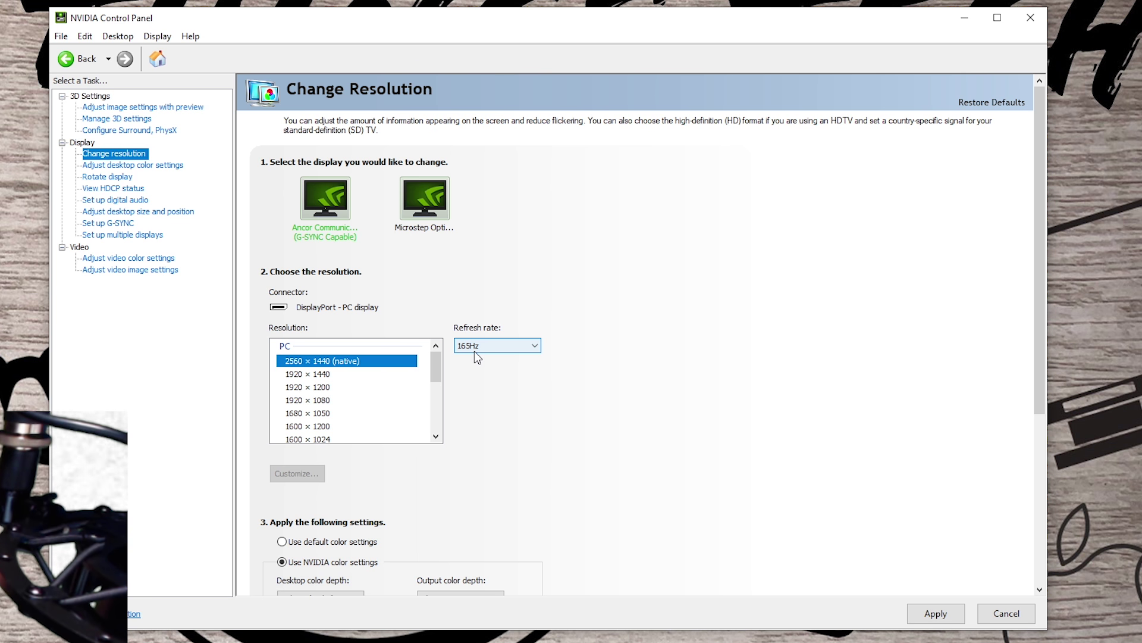
{"action": "scroll", "coordinate": [690, 407], "scroll_direction": "down", "scroll_amount": 1}
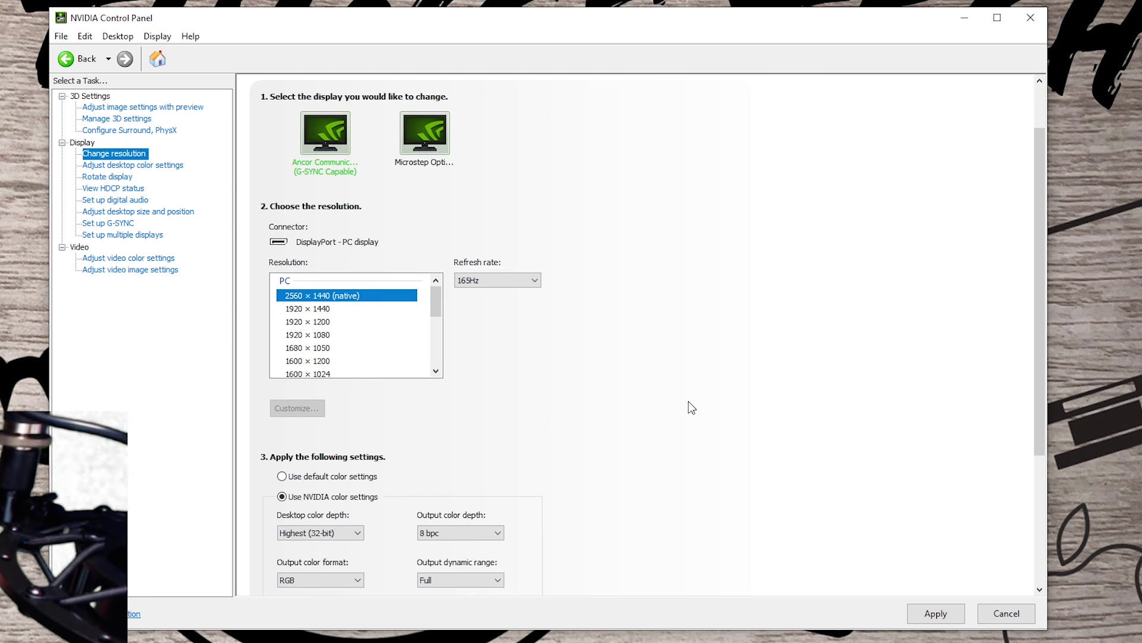
{"action": "scroll", "coordinate": [687, 401], "scroll_direction": "down", "scroll_amount": 2}
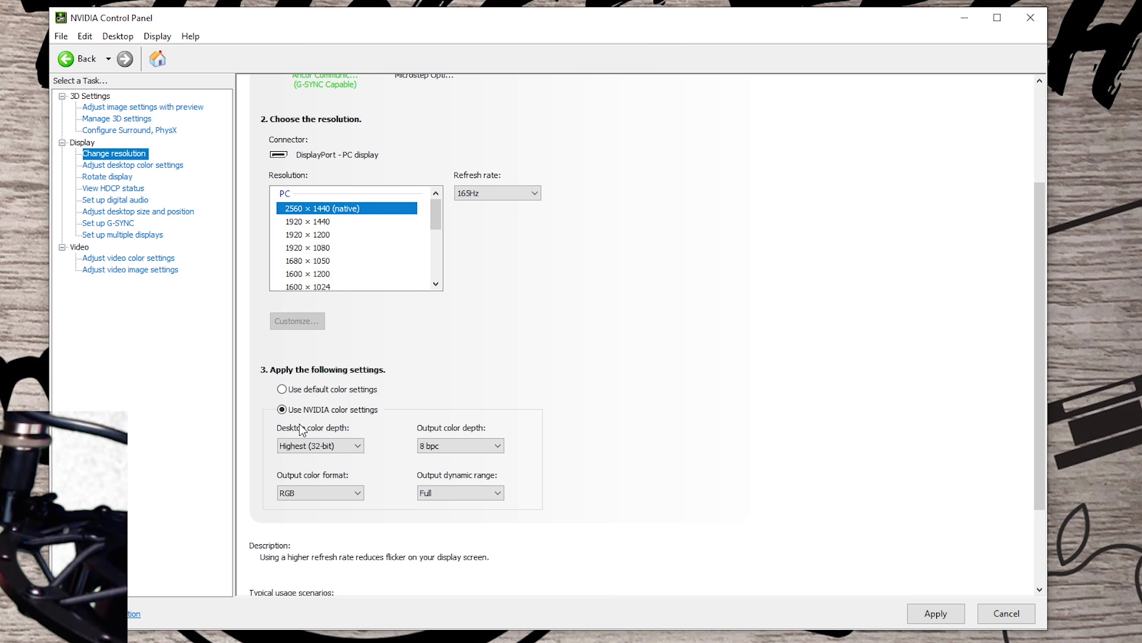
{"action": "mouse_move", "coordinate": [292, 414]}
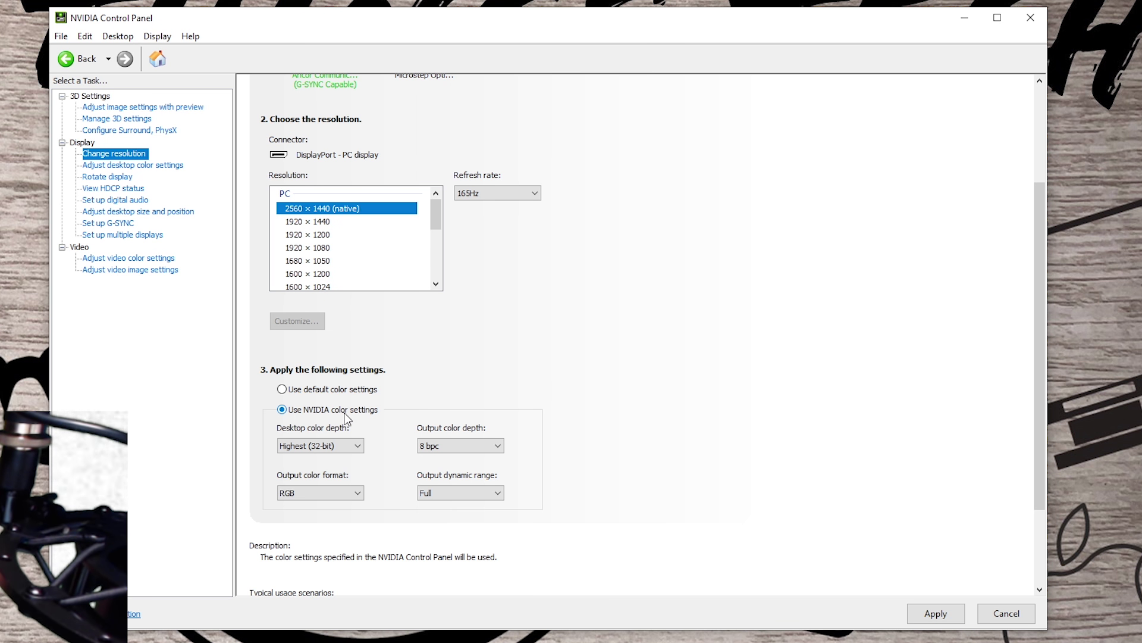
{"action": "mouse_move", "coordinate": [333, 448]}
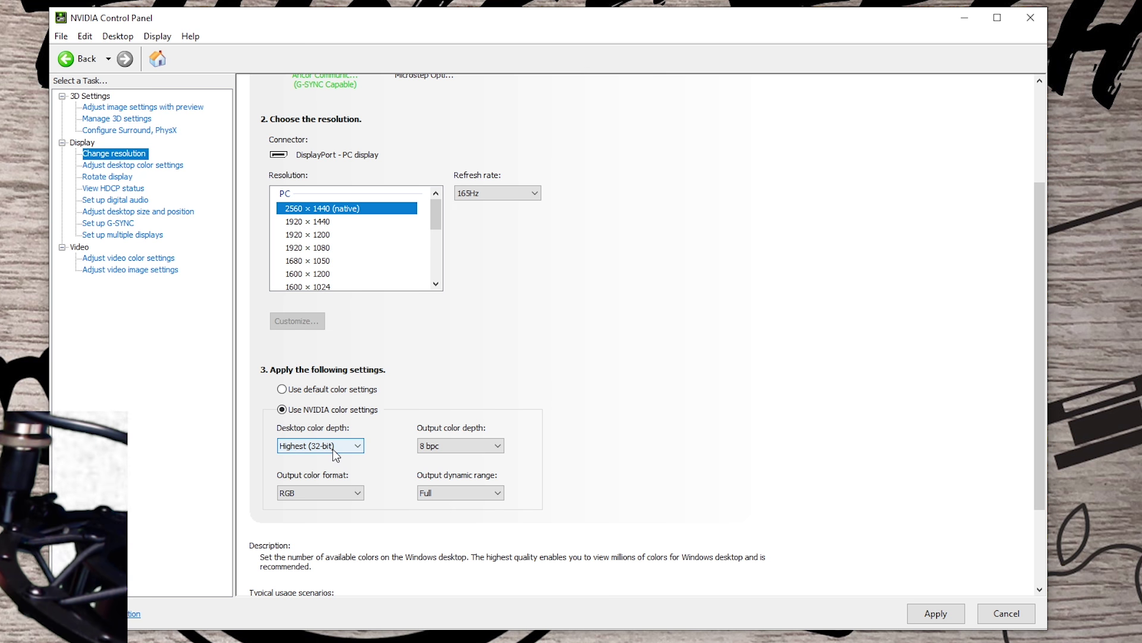
{"action": "mouse_move", "coordinate": [474, 433]}
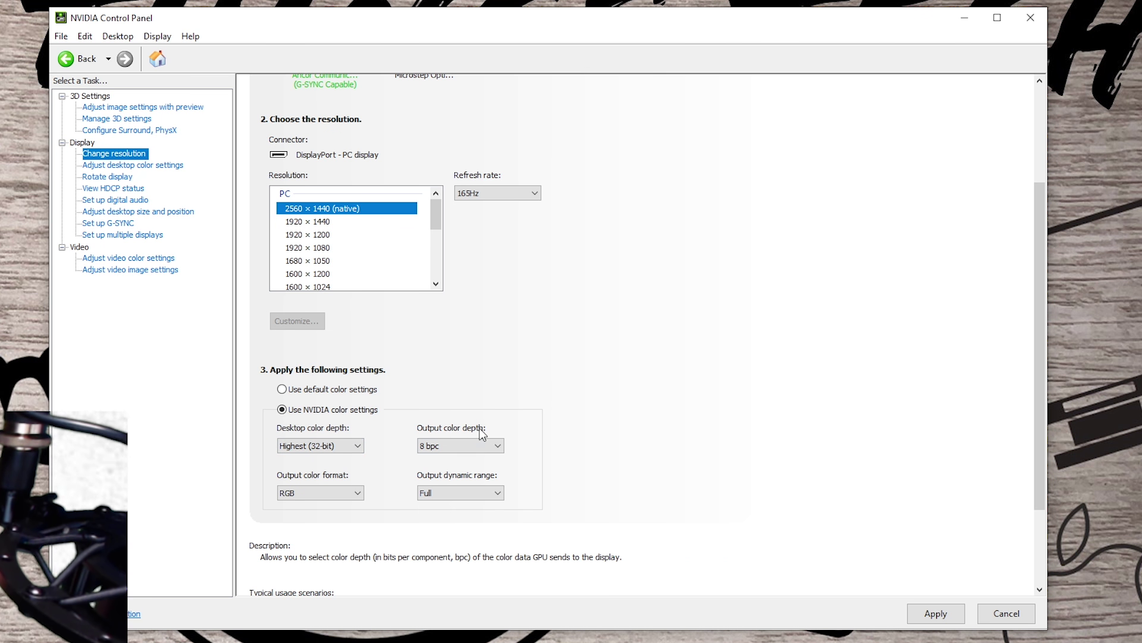
{"action": "left_click", "coordinate": [495, 446]}
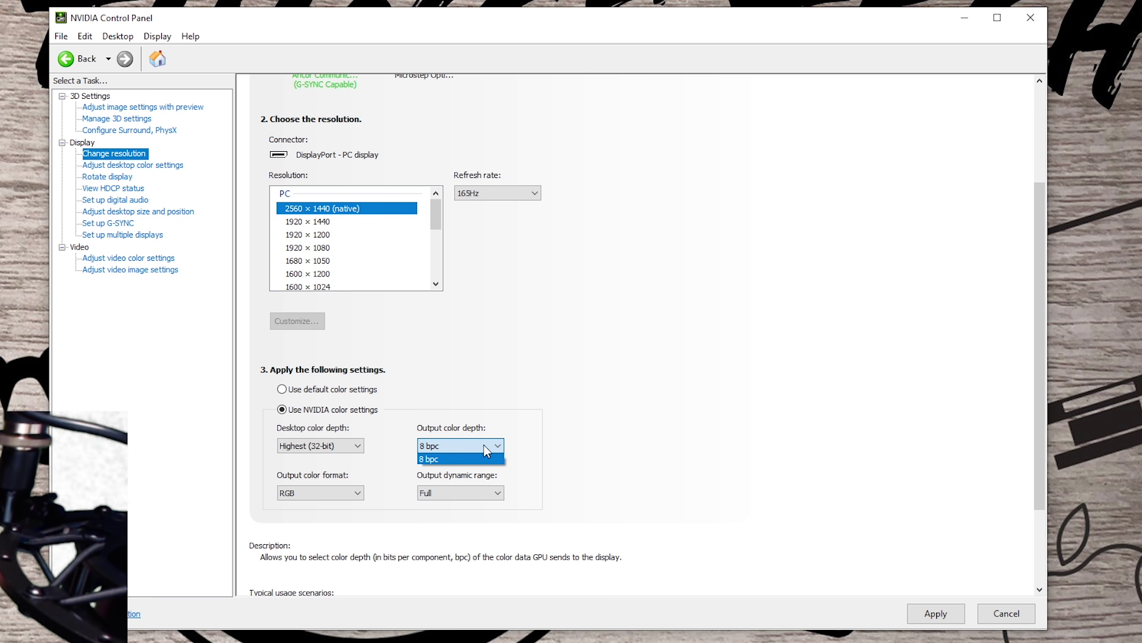
{"action": "left_click", "coordinate": [487, 445]}
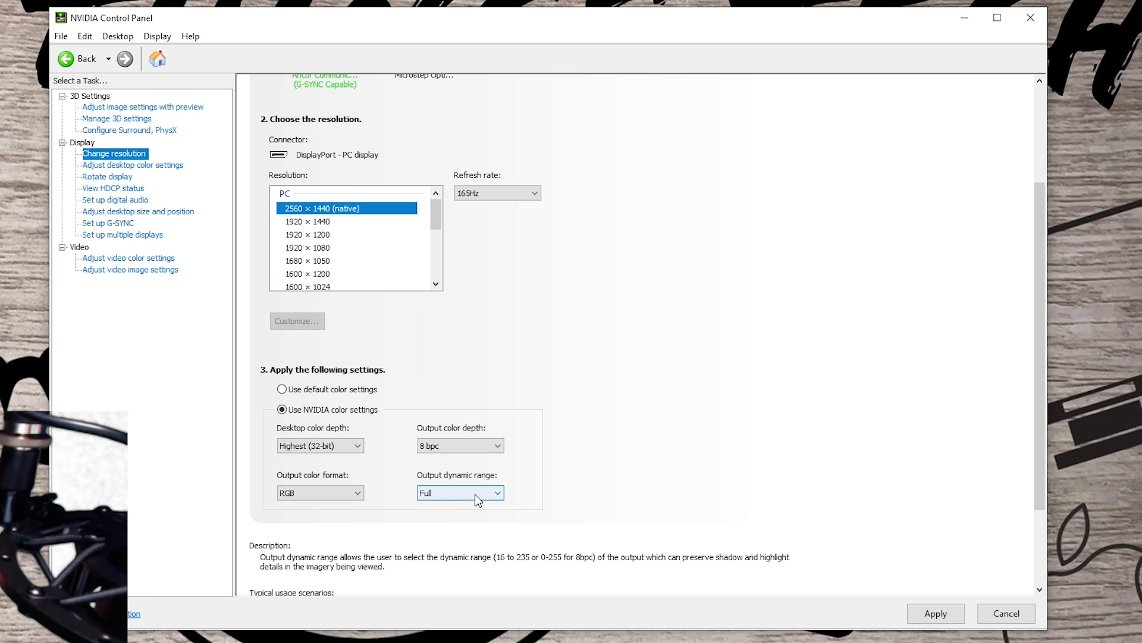
{"action": "scroll", "coordinate": [606, 458], "scroll_direction": "up", "scroll_amount": 2}
{"action": "scroll", "coordinate": [609, 456], "scroll_direction": "up", "scroll_amount": 1}
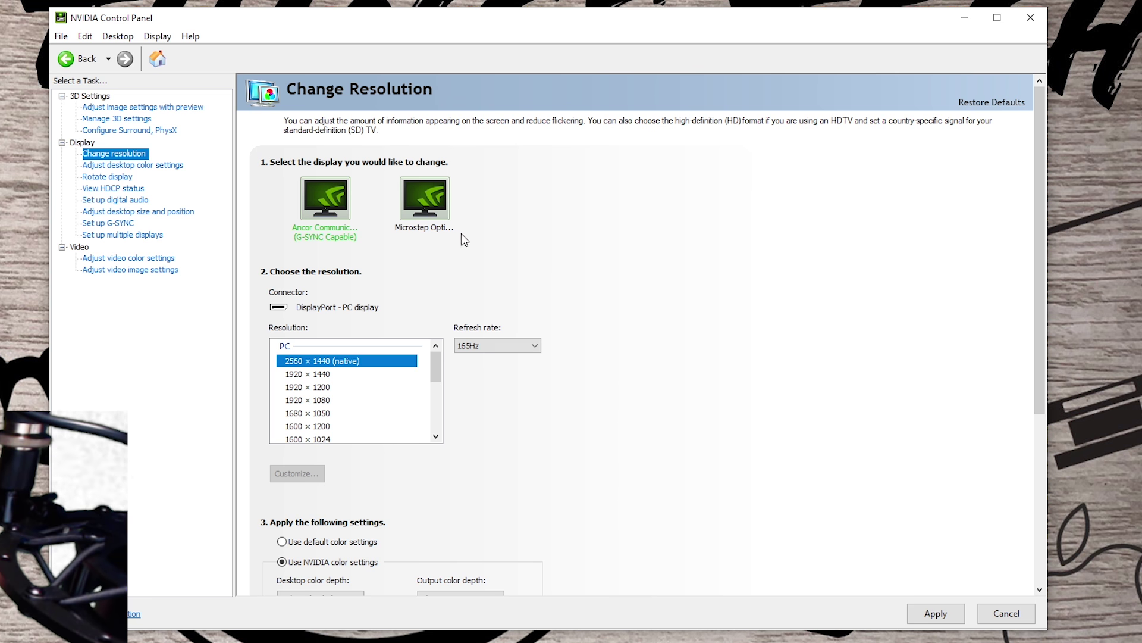
{"action": "left_click", "coordinate": [432, 207]}
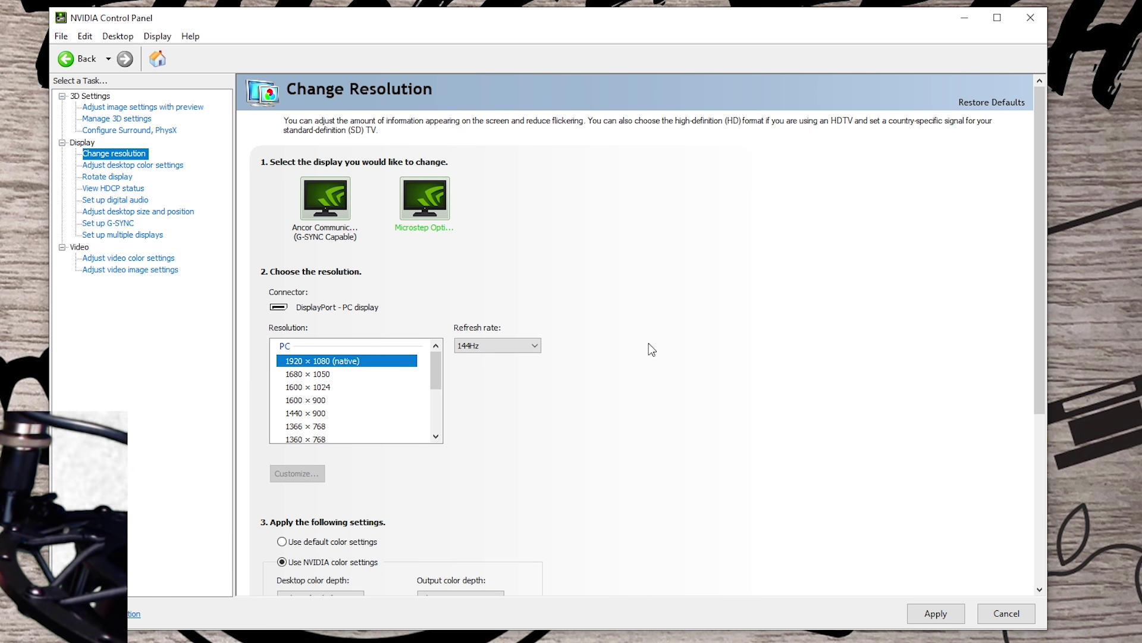
{"action": "scroll", "coordinate": [648, 349], "scroll_direction": "down", "scroll_amount": 3}
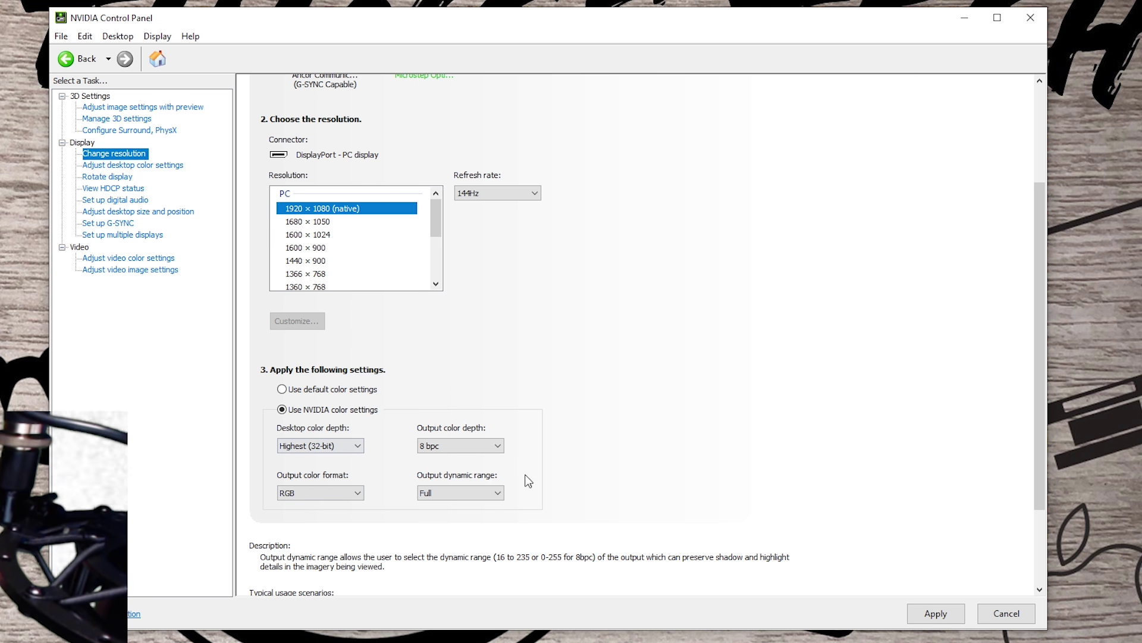
{"action": "left_click", "coordinate": [935, 616]}
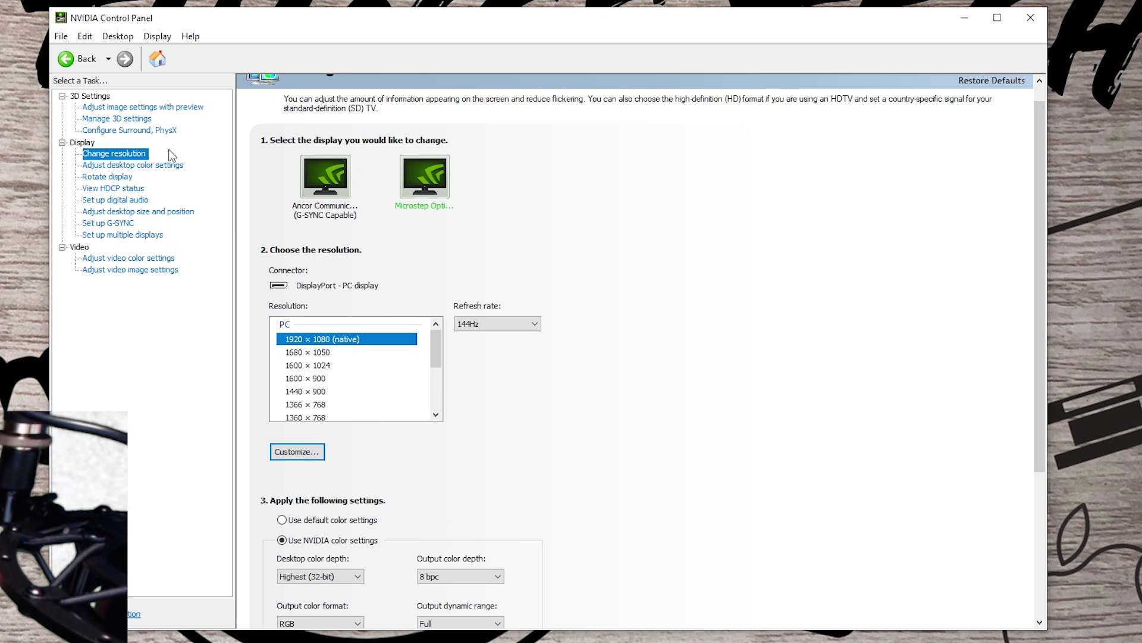
Step: Open desktop color settings for the Microstep display with 70% digital vibrance and 1.05 gamma
{"action": "left_click", "coordinate": [161, 168]}
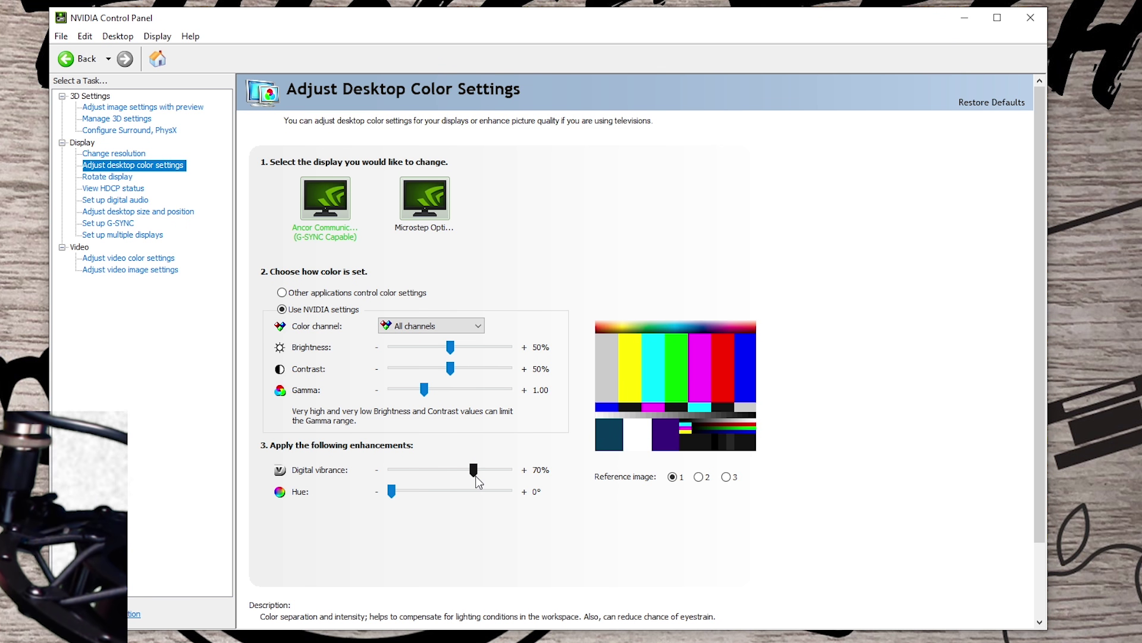
{"action": "left_click", "coordinate": [423, 197]}
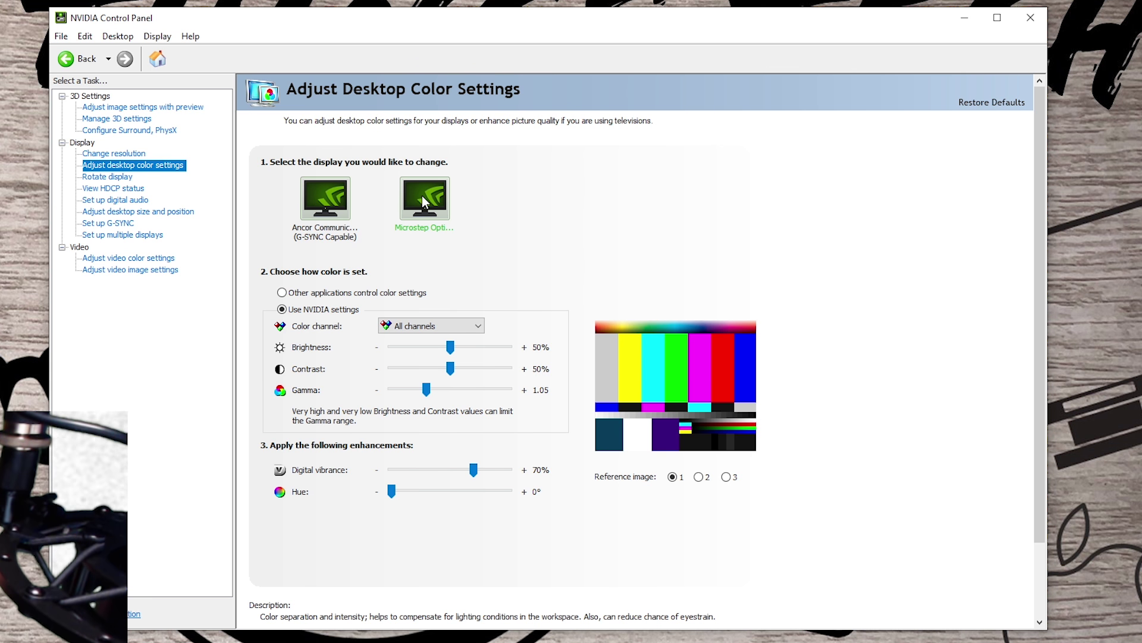
Step: On Set up G-SYNC, review the windowed and full screen settings for the Ancor and Microstep displays
{"action": "left_click", "coordinate": [119, 224]}
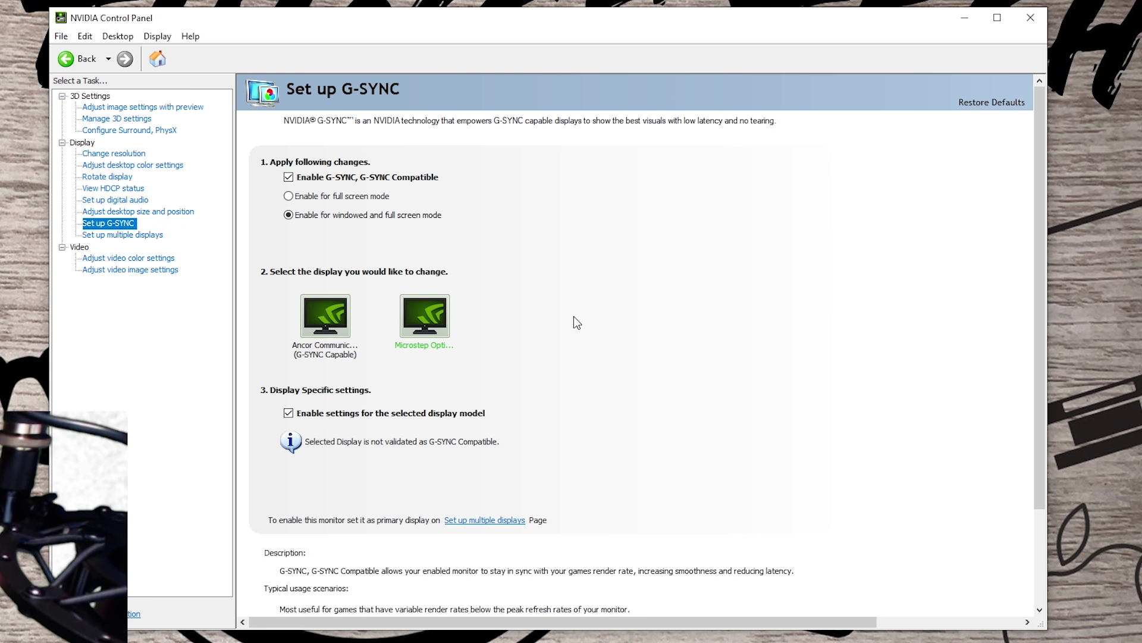
{"action": "left_click", "coordinate": [445, 339]}
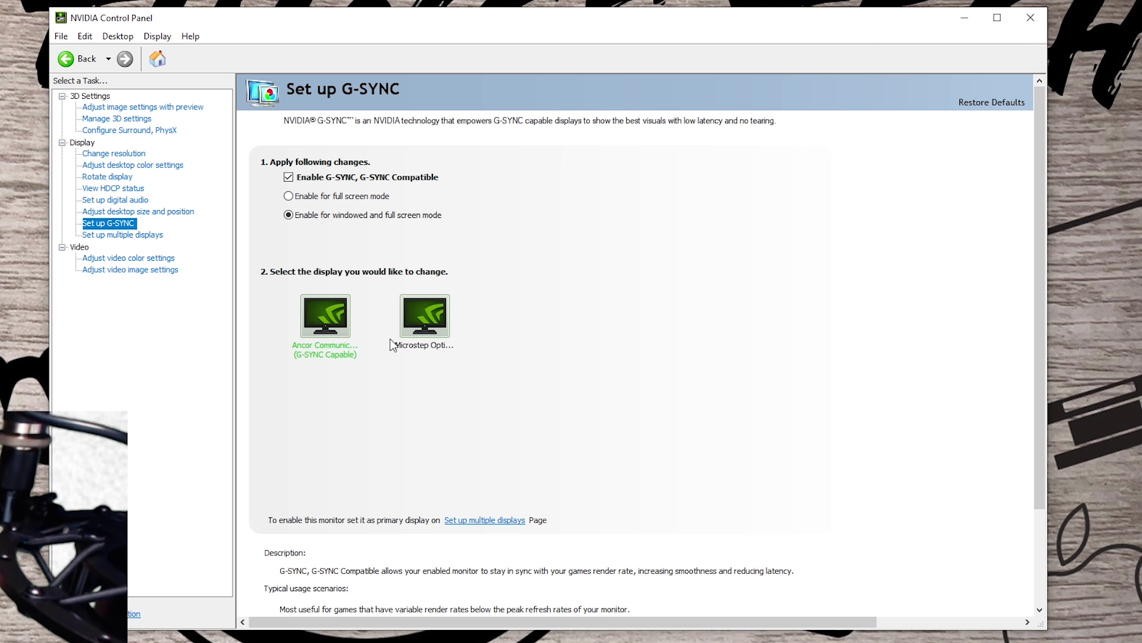
{"action": "left_click", "coordinate": [424, 328]}
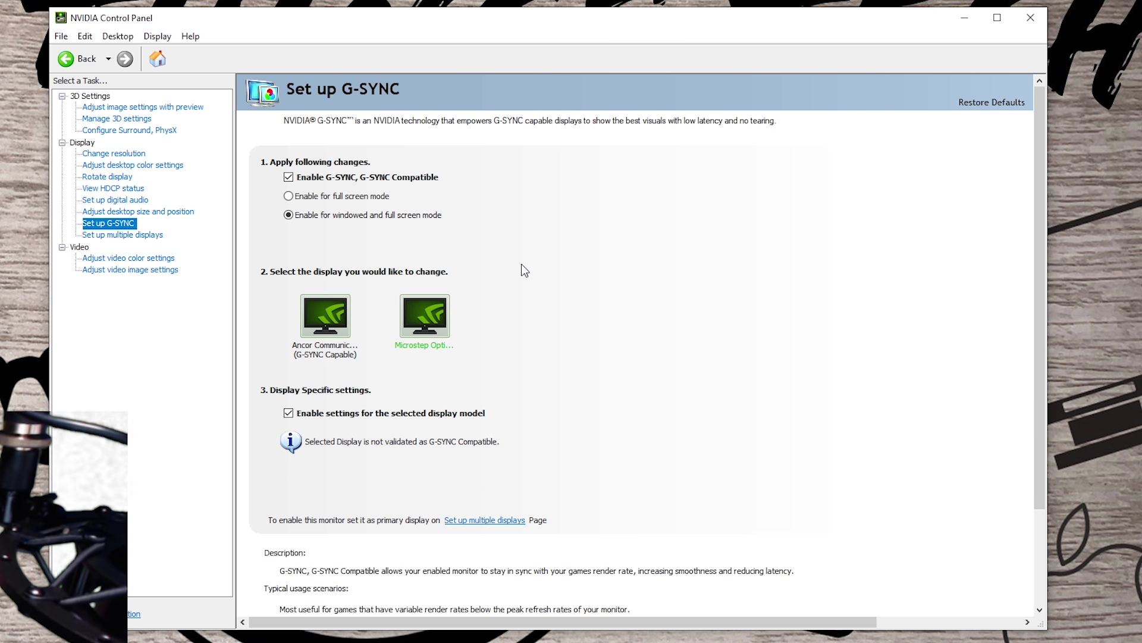
{"action": "left_click", "coordinate": [367, 348]}
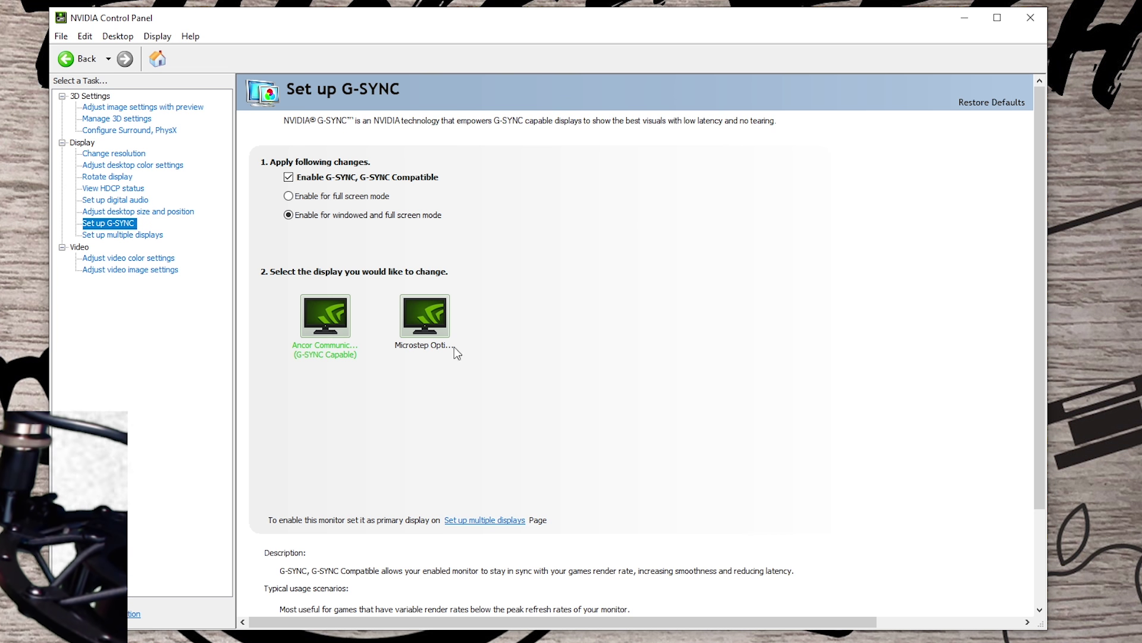
{"action": "scroll", "coordinate": [808, 405], "scroll_direction": "down", "scroll_amount": 4}
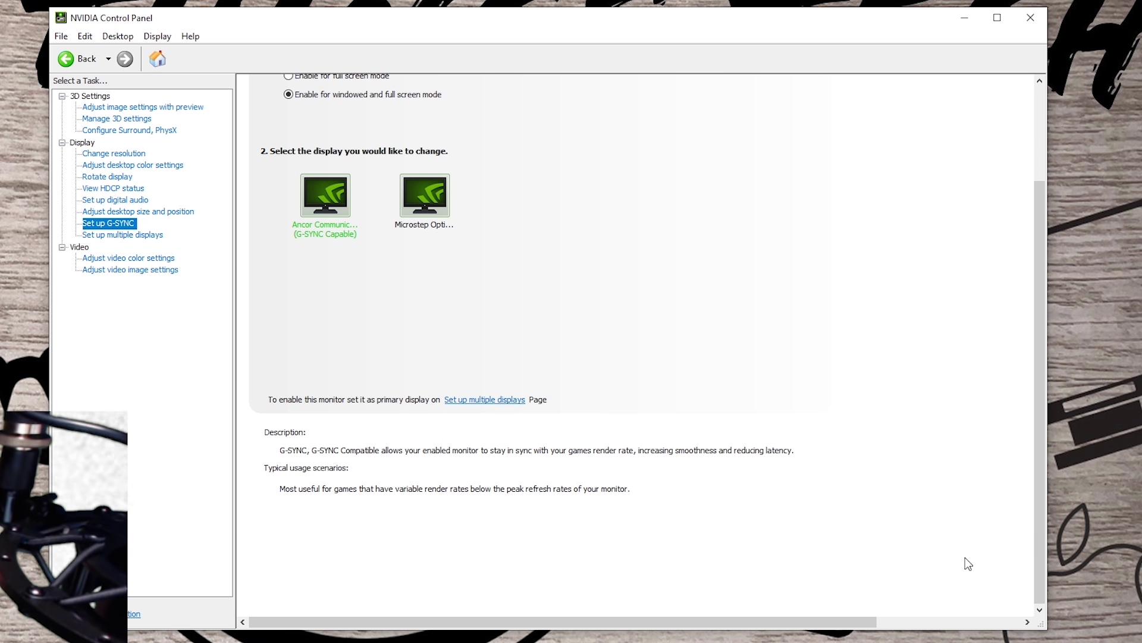
{"action": "scroll", "coordinate": [975, 571], "scroll_direction": "up", "scroll_amount": 4}
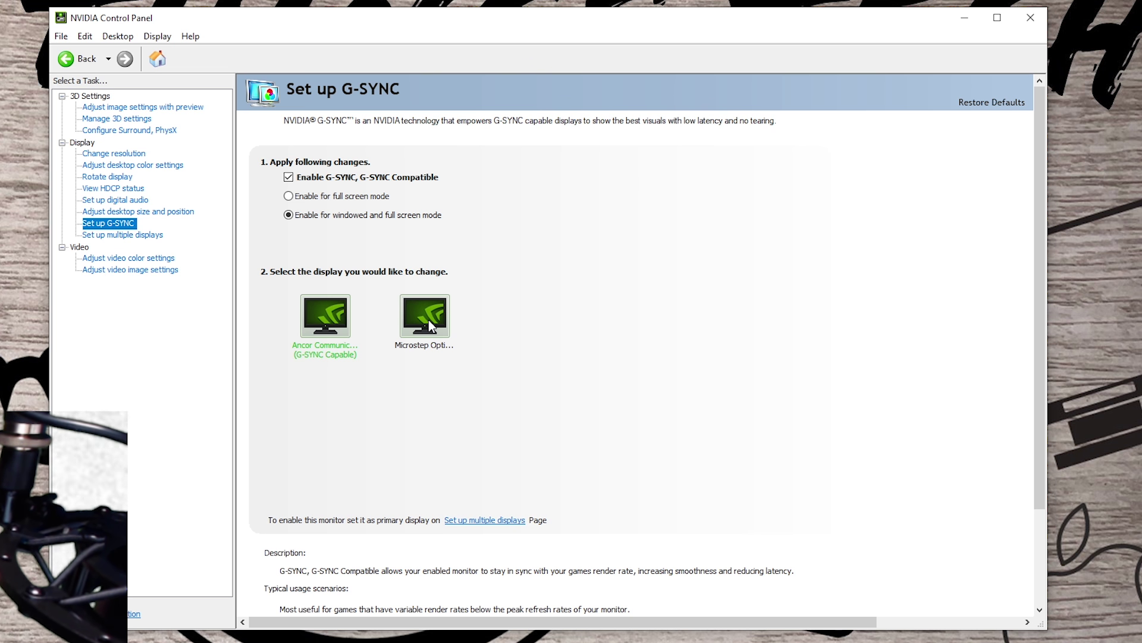
{"action": "left_click", "coordinate": [428, 319]}
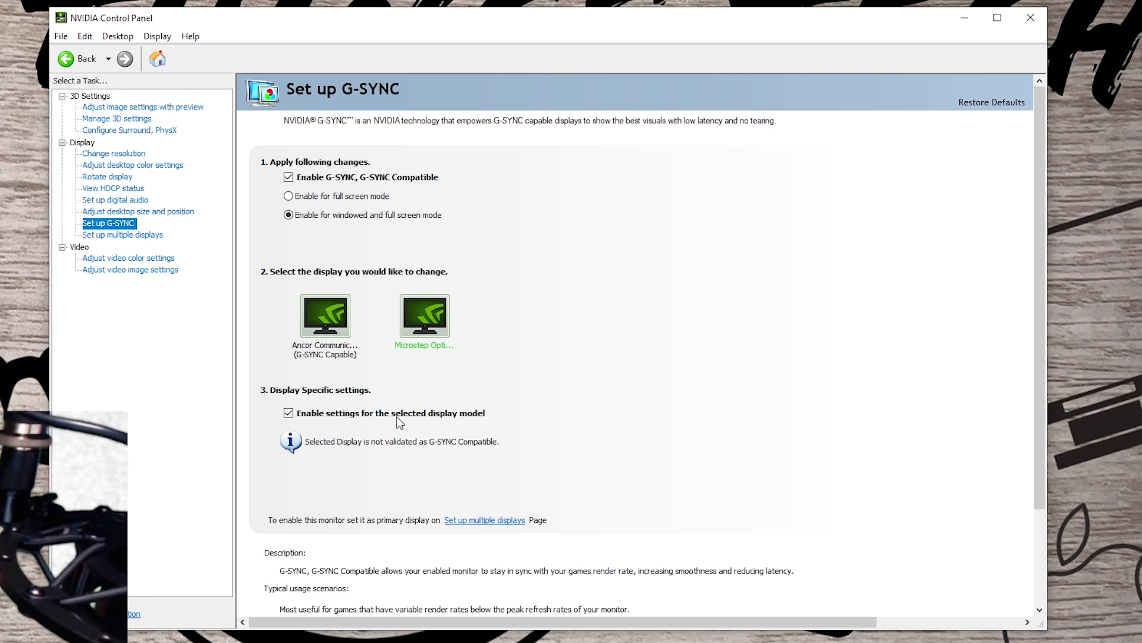
{"action": "scroll", "coordinate": [839, 481], "scroll_direction": "down", "scroll_amount": 1}
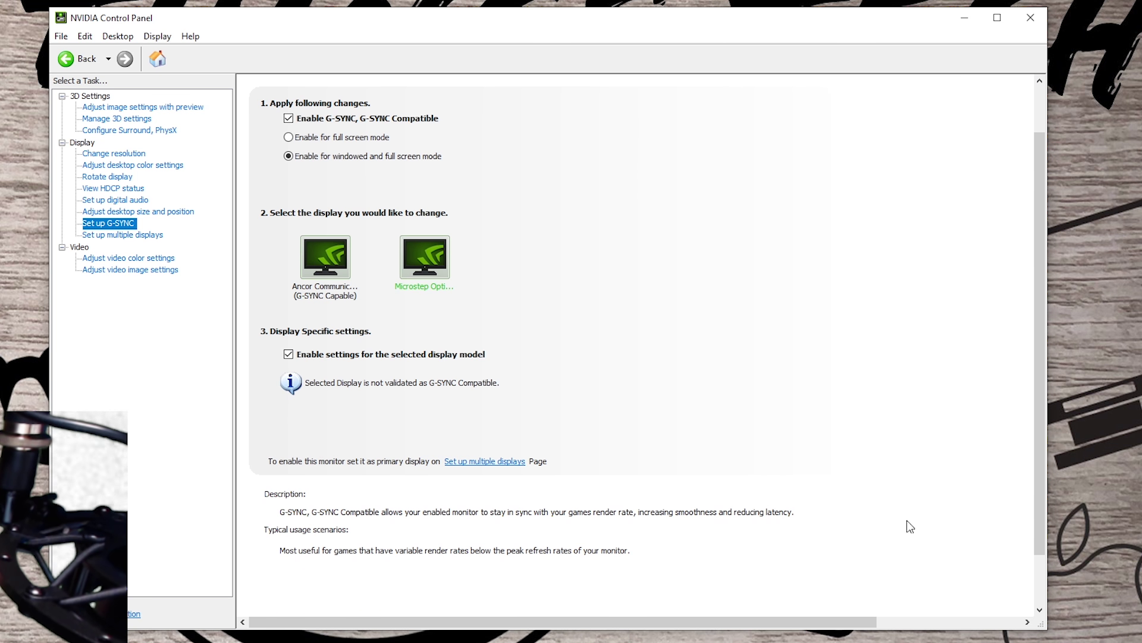
{"action": "scroll", "coordinate": [915, 580], "scroll_direction": "down", "scroll_amount": 1}
{"action": "scroll", "coordinate": [907, 563], "scroll_direction": "up", "scroll_amount": 2}
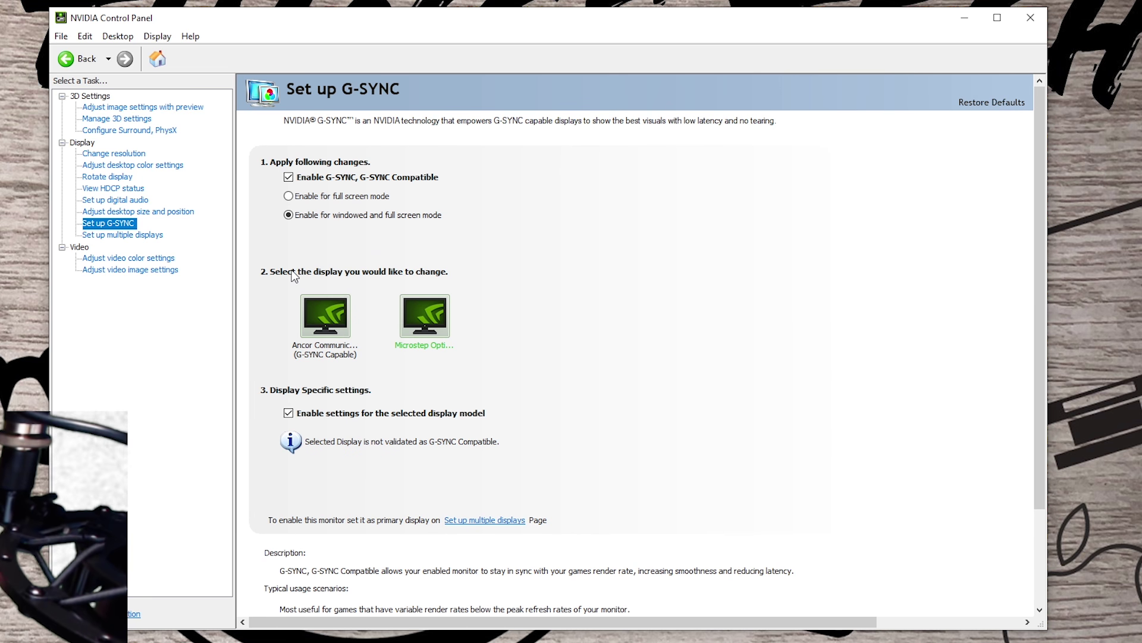
Step: In Set up multiple displays, drag display 2 to the right of display 1 and apply
{"action": "left_click", "coordinate": [119, 236]}
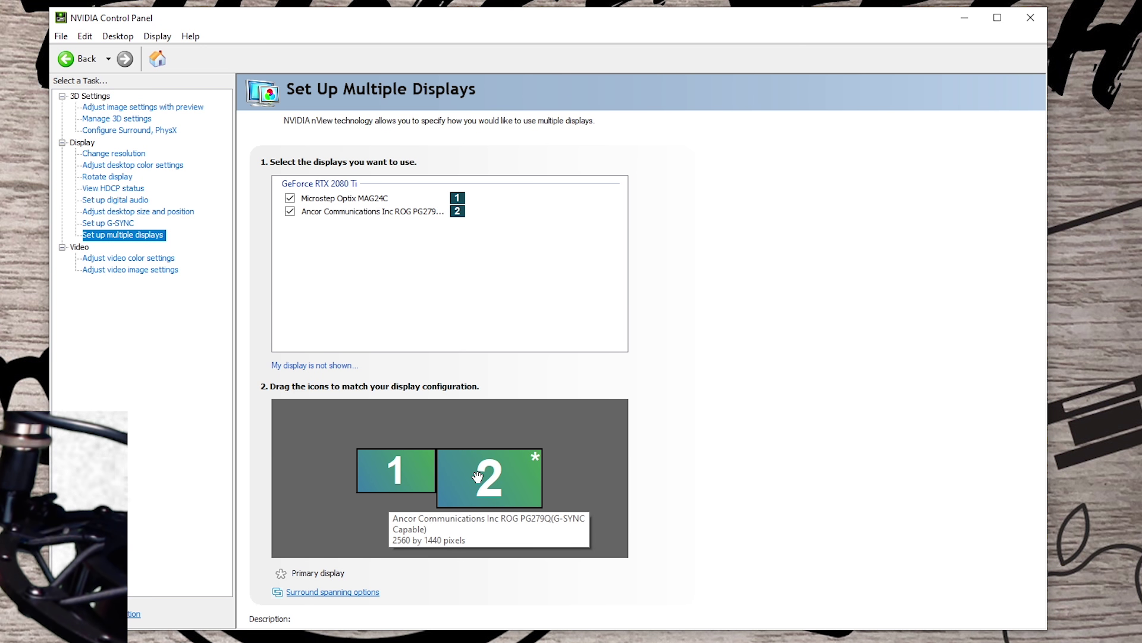
{"action": "right_click", "coordinate": [477, 477]}
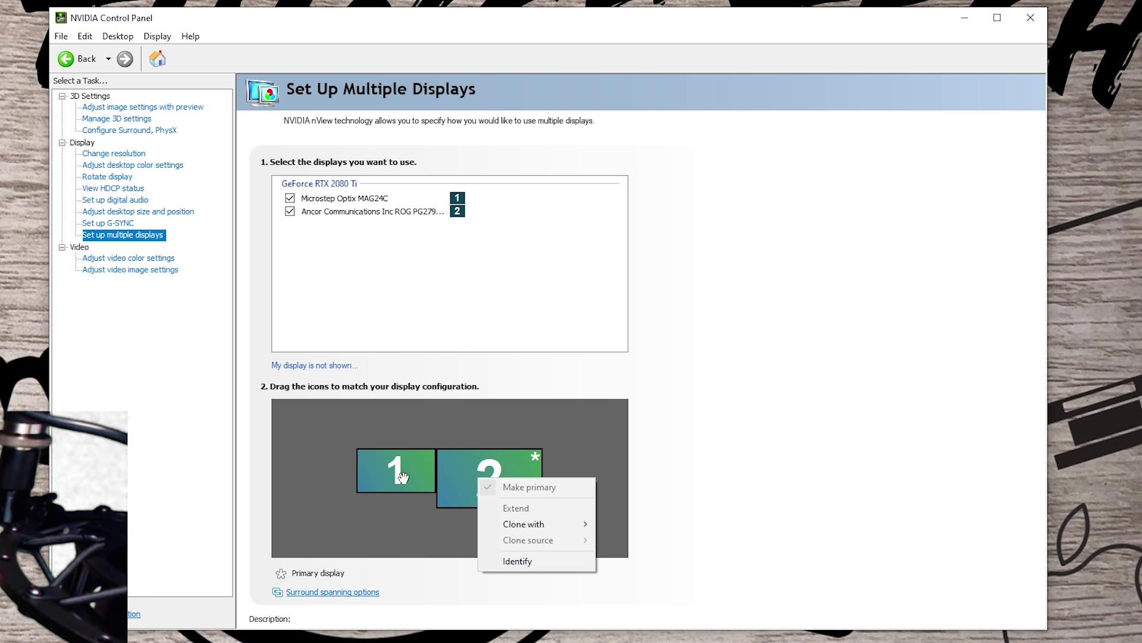
{"action": "left_click", "coordinate": [395, 474]}
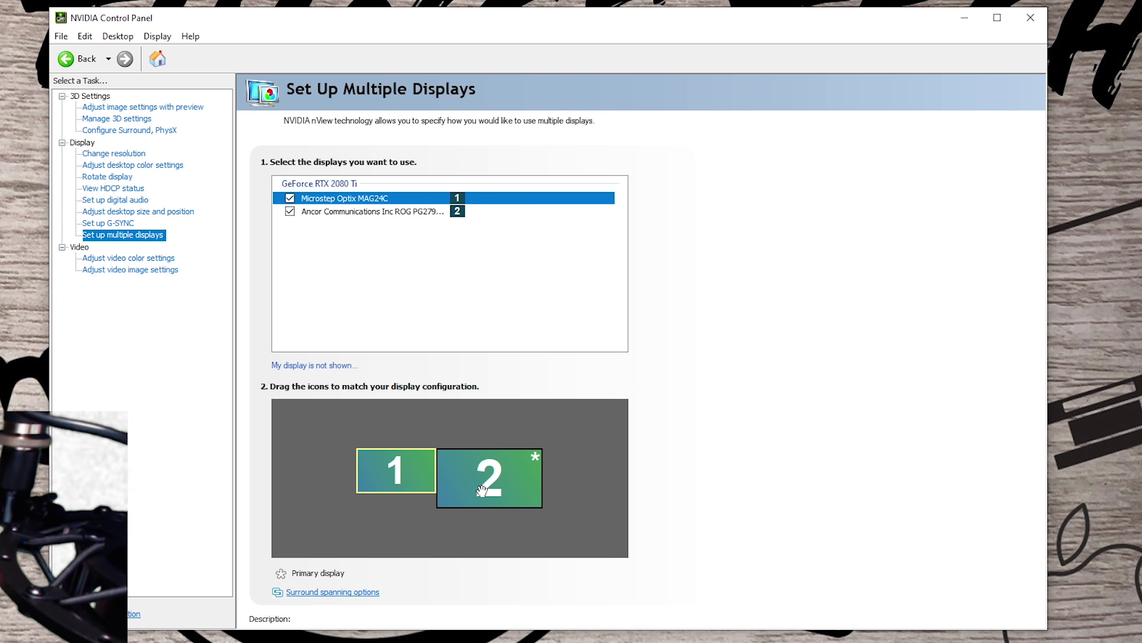
{"action": "left_click_drag", "start_coordinate": [484, 492], "coordinate": [352, 480]}
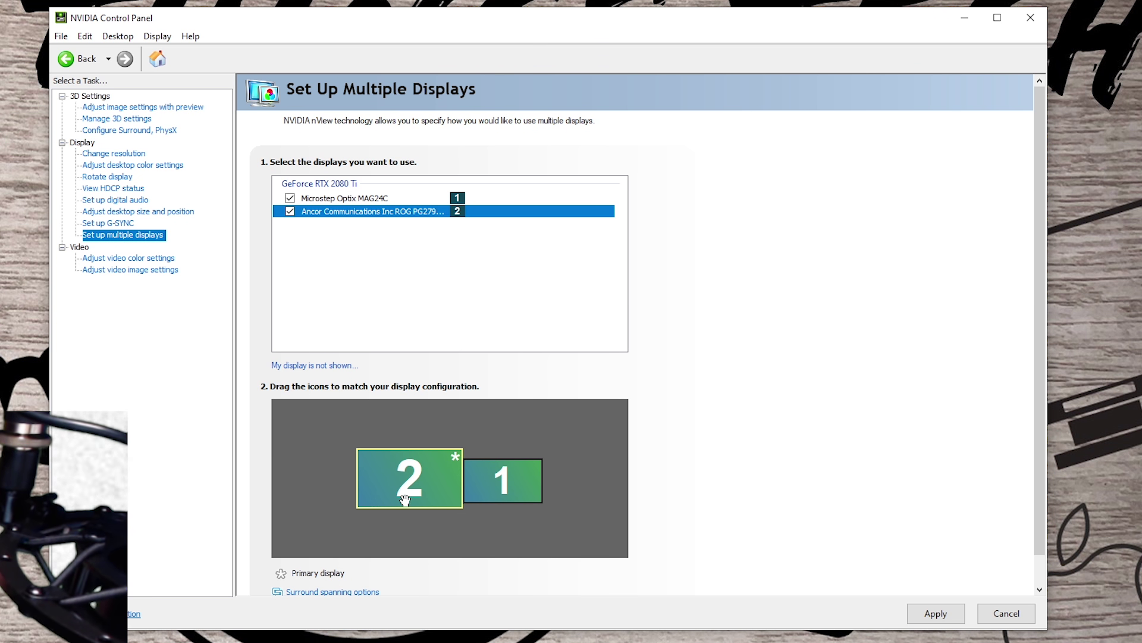
{"action": "left_click_drag", "start_coordinate": [435, 484], "coordinate": [544, 494]}
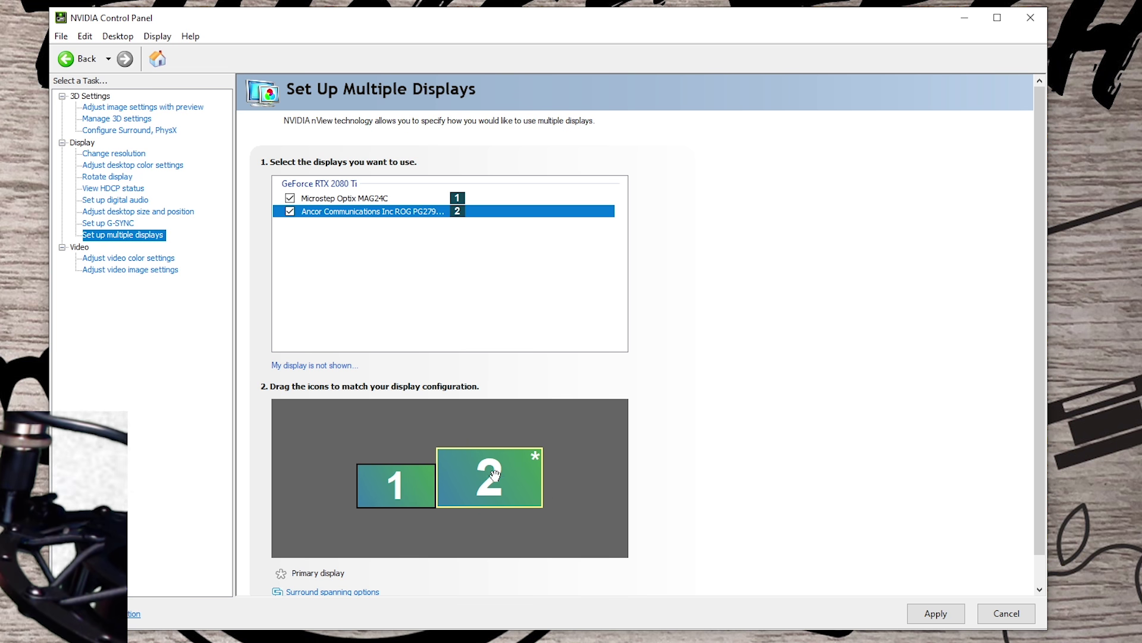
{"action": "left_click", "coordinate": [909, 614]}
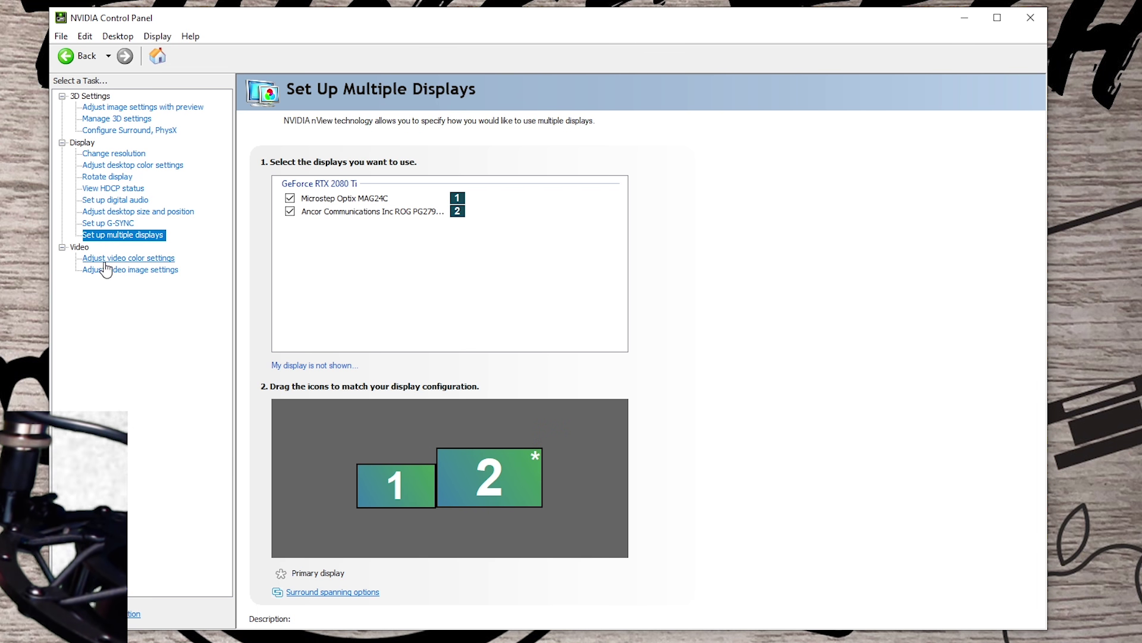
Step: In Adjust video color settings, keep Dynamic range at Full (0-255) and select the Microstep display
{"action": "left_click", "coordinate": [111, 259]}
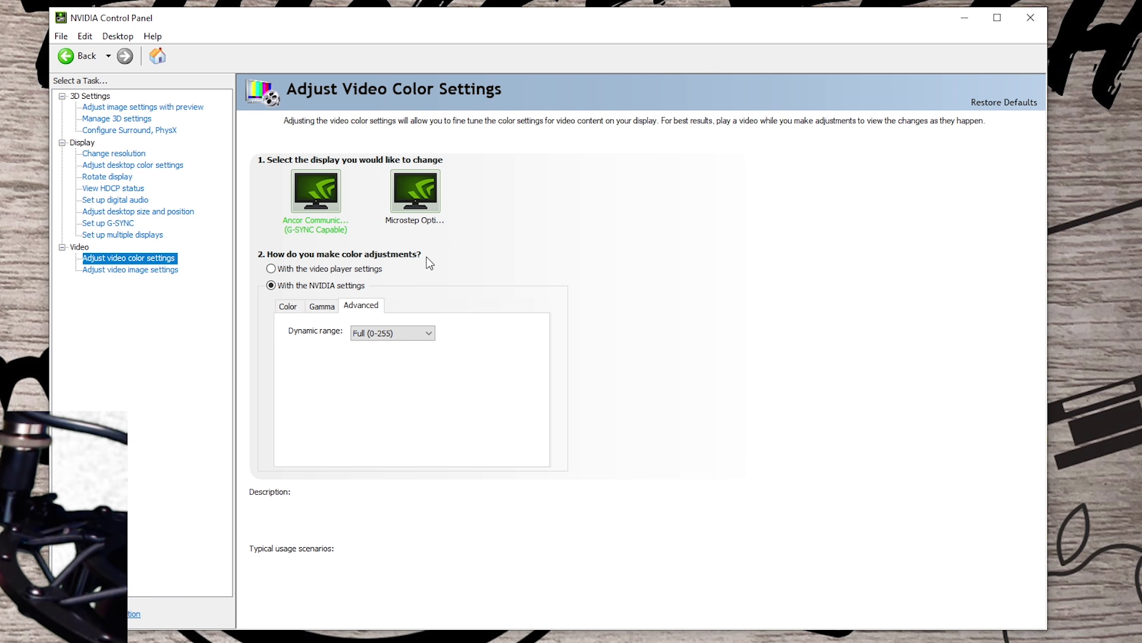
{"action": "left_click", "coordinate": [293, 309]}
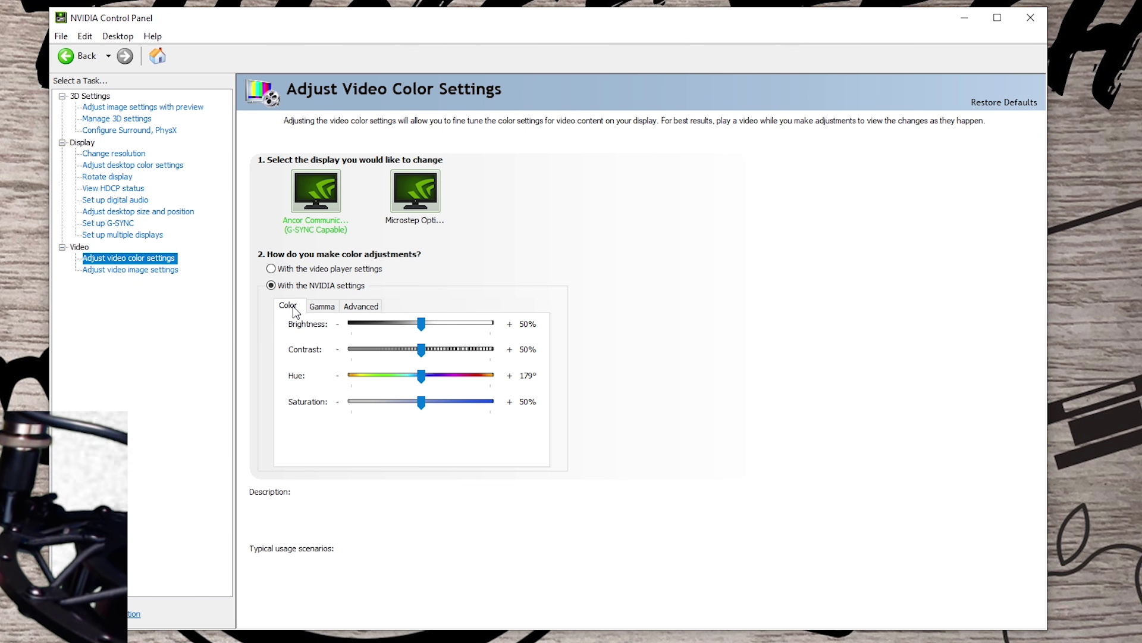
{"action": "left_click", "coordinate": [358, 310]}
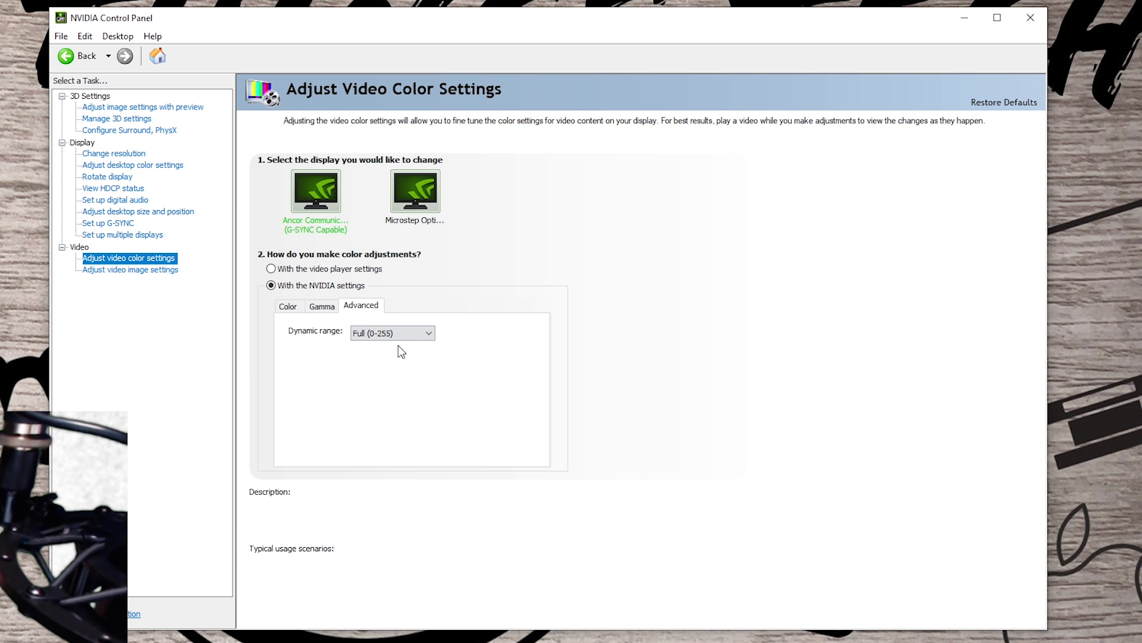
{"action": "left_click", "coordinate": [381, 333]}
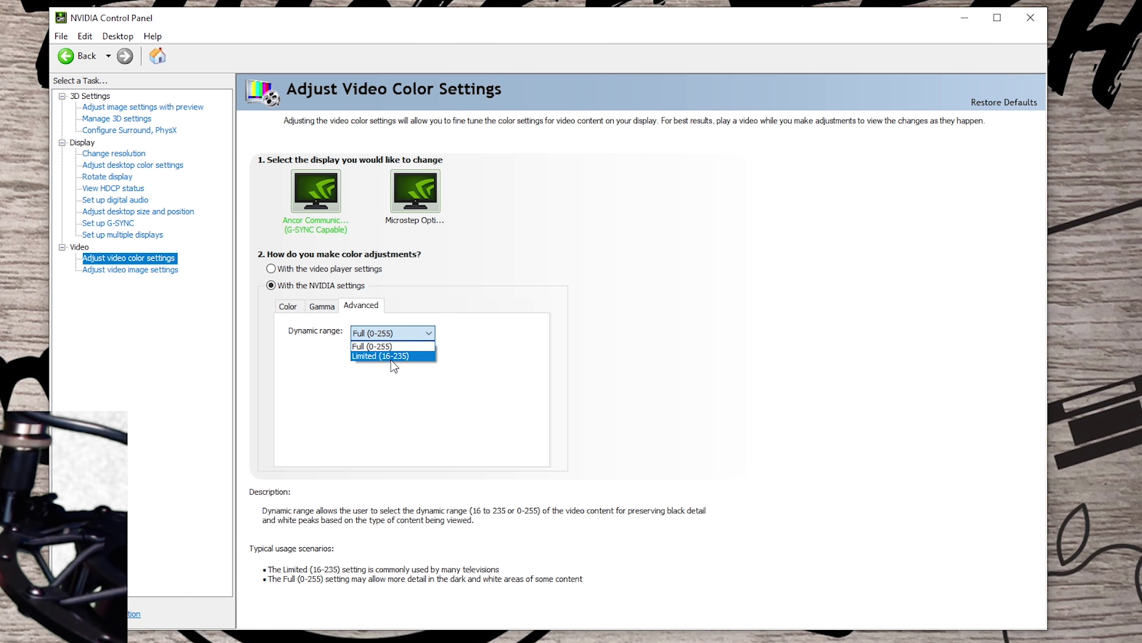
{"action": "left_click", "coordinate": [374, 347]}
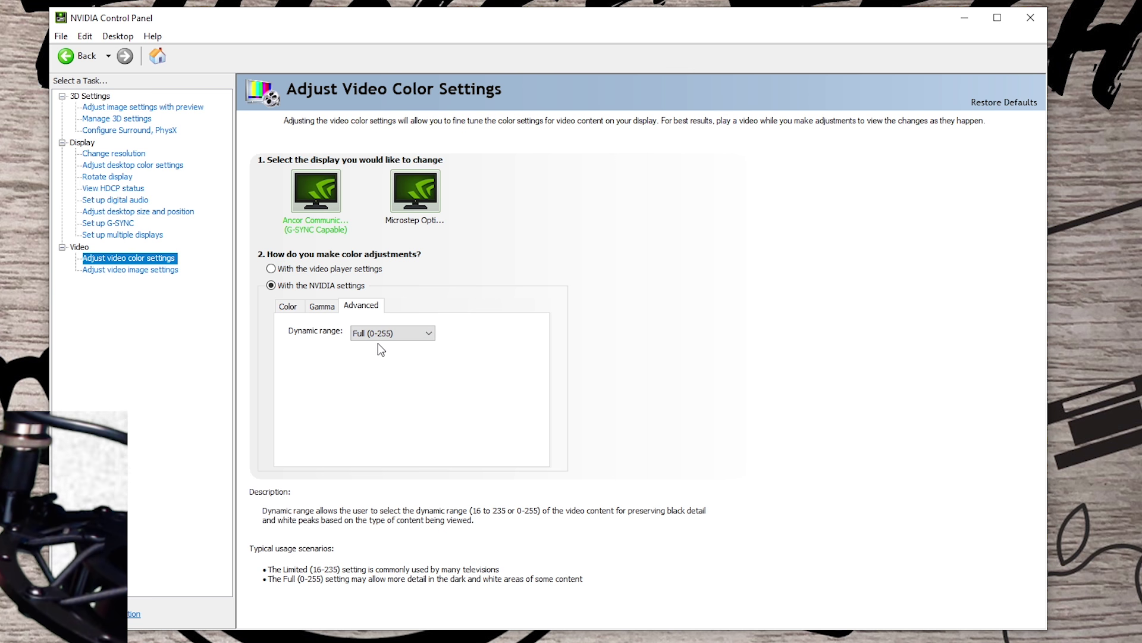
{"action": "left_click", "coordinate": [418, 190]}
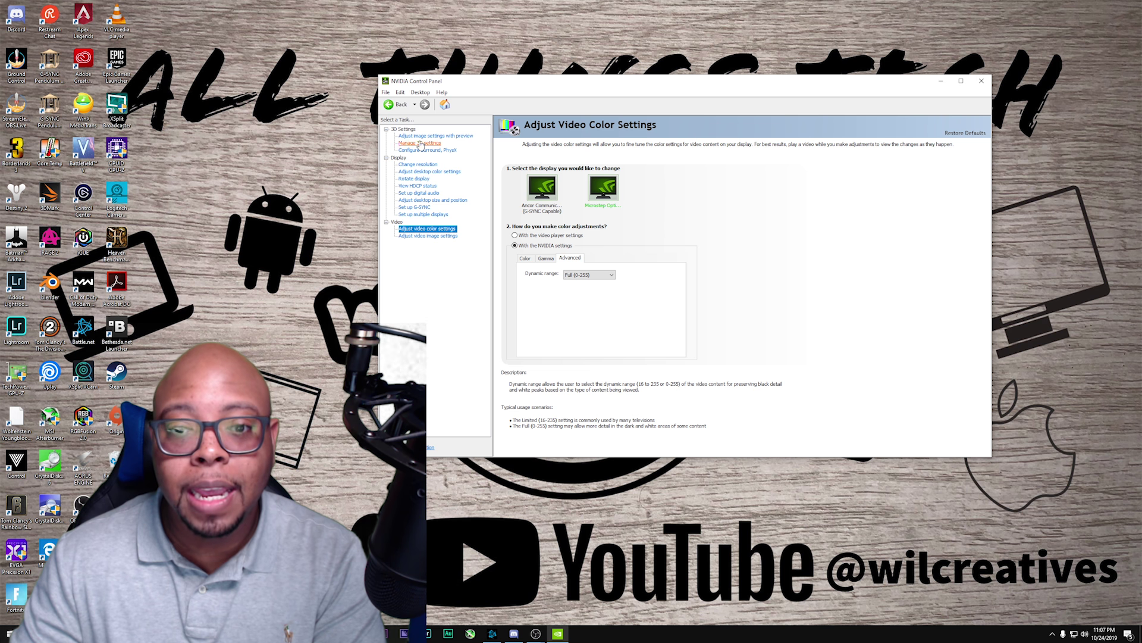
Step: Return to Manage 3D settings, showing Monitor Technology as G-SYNC, G-SYNC Compatible
{"action": "left_click", "coordinate": [422, 144]}
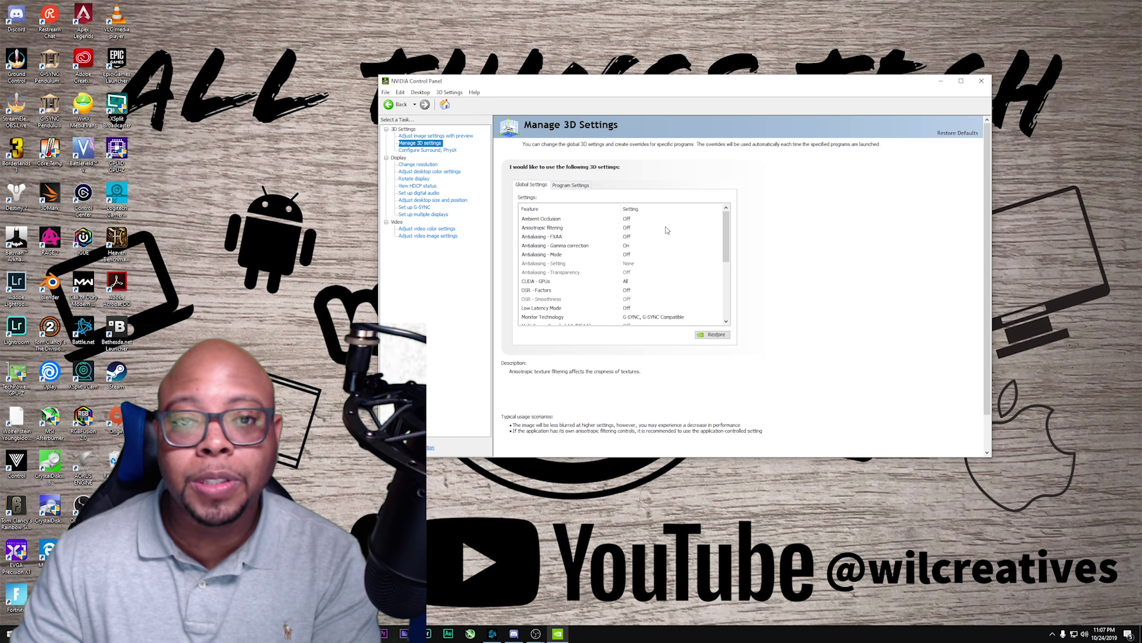